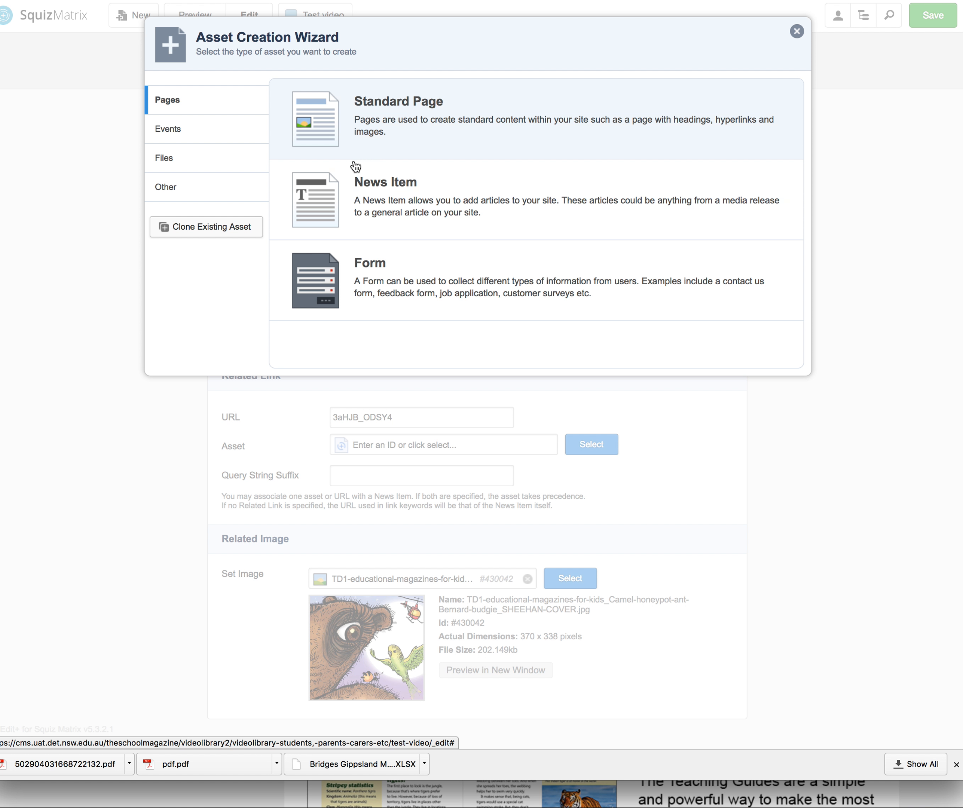
List the file asset types and look over the table of contents in the Content Maintenance Guide PDF in Acrobat.
{"action": "left_click", "coordinate": [158, 158]}
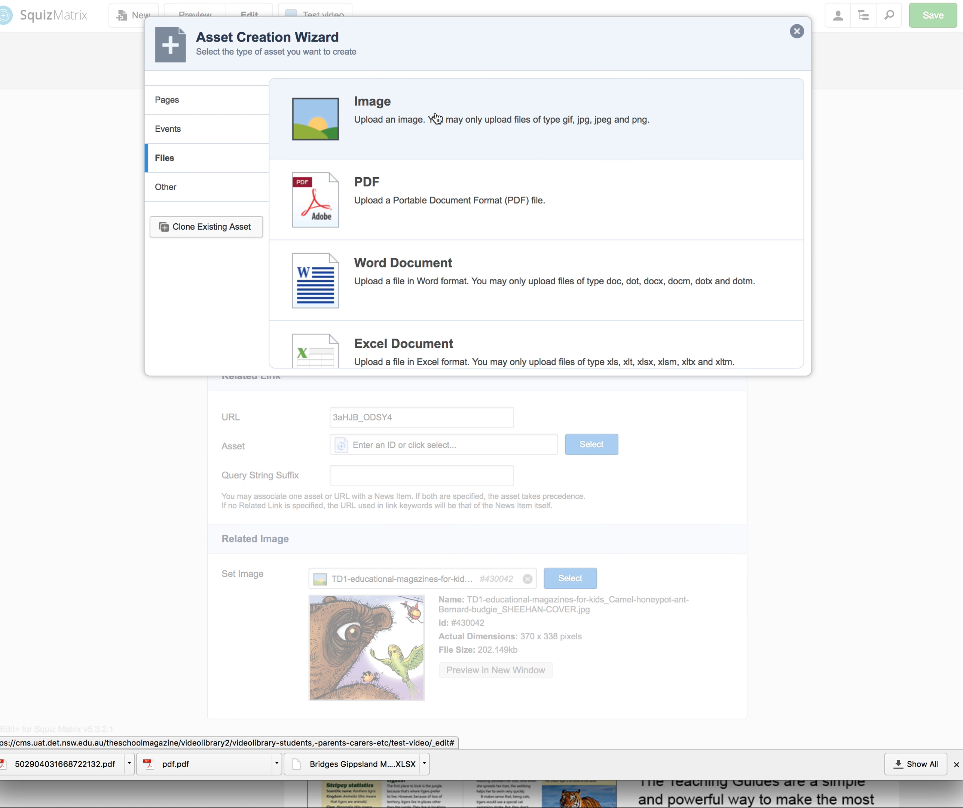
{"action": "key", "text": "super+Tab"}
{"action": "key", "text": "super+Tab"}
{"action": "key", "text": "super+Tab"}
{"action": "key", "text": "super+Tab"}
{"action": "key", "text": "super+Tab"}
{"action": "key", "text": "super+Tab"}
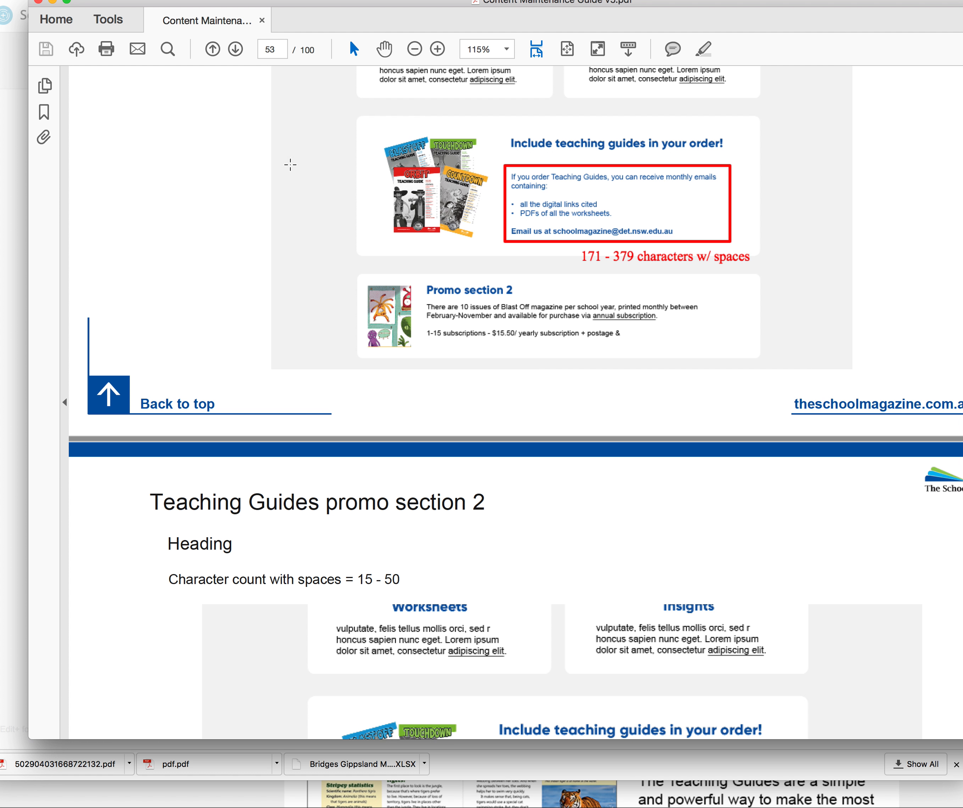
{"action": "left_click", "coordinate": [177, 404]}
{"action": "scroll", "coordinate": [400, 397], "scroll_direction": "down", "scroll_amount": 10}
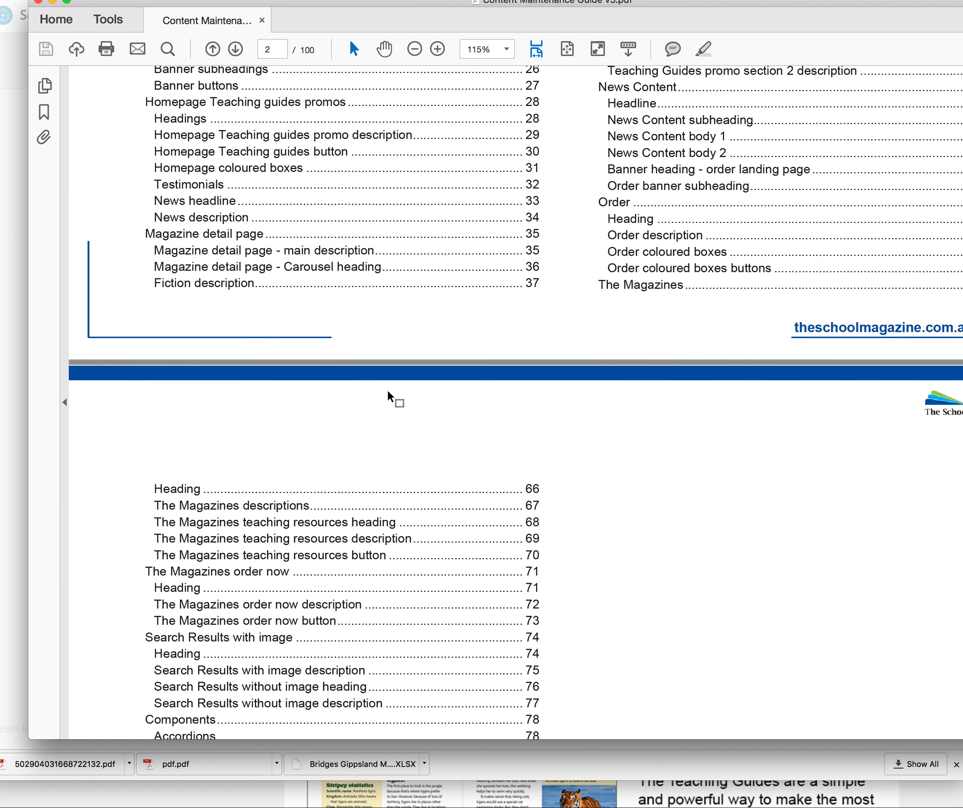
{"action": "scroll", "coordinate": [393, 398], "scroll_direction": "up", "scroll_amount": 10}
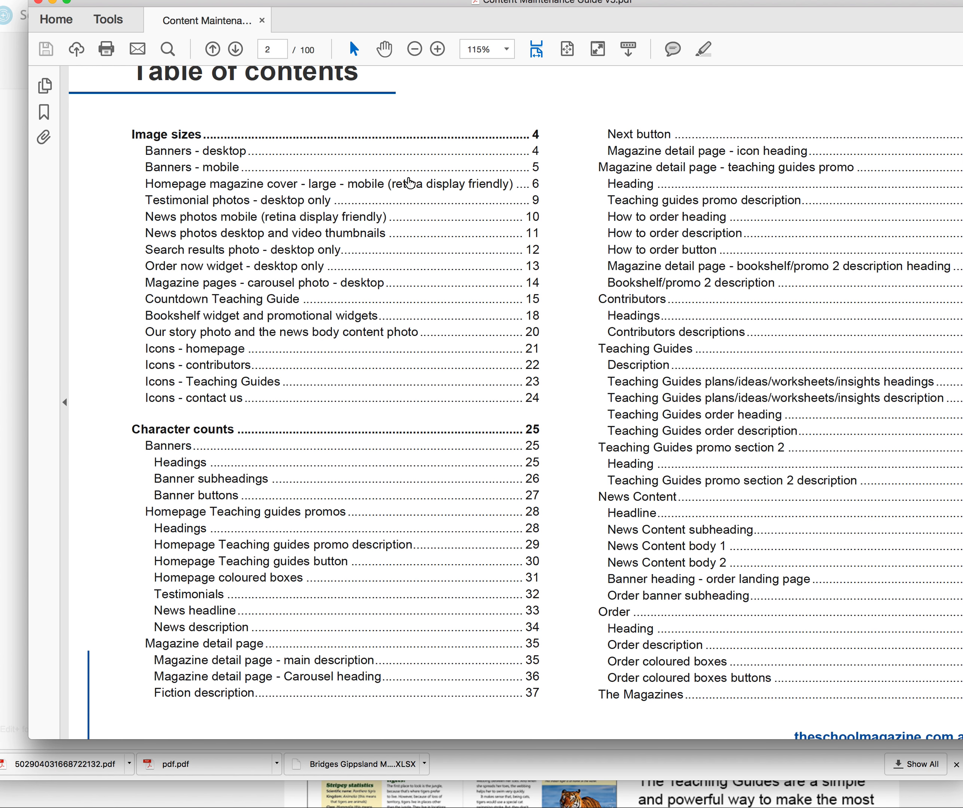
{"action": "key", "text": "super+Tab"}
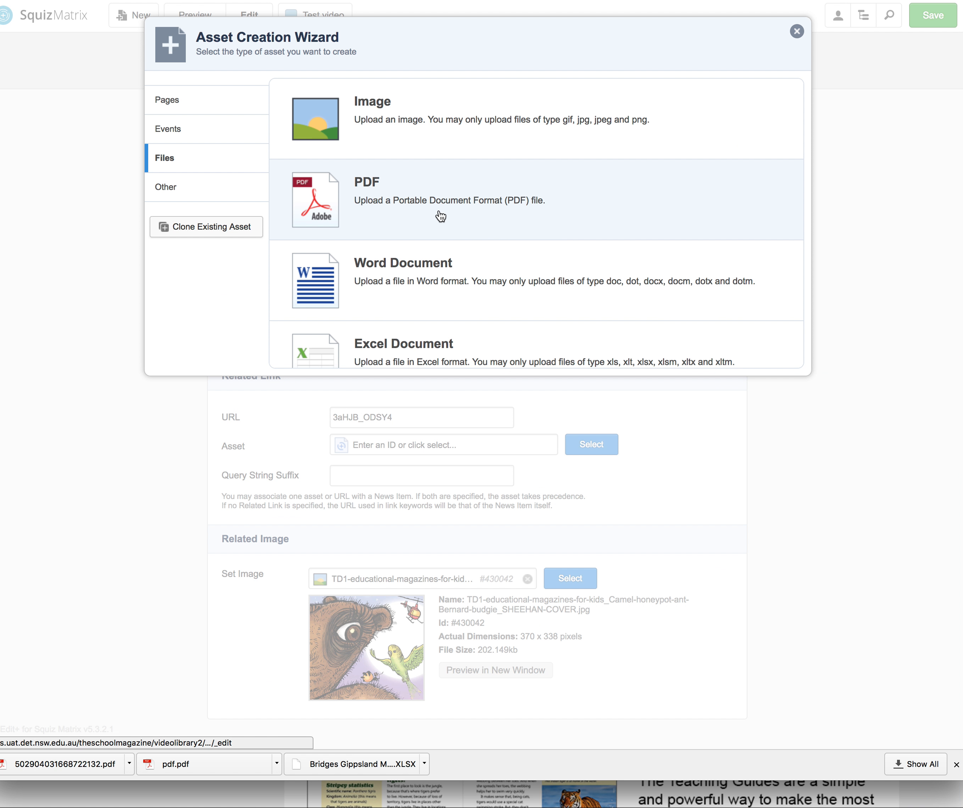
Start a PDF asset hidden from the menu, browse to the PDFs folder under Documents for its location, and discard the asset.
{"action": "left_click", "coordinate": [327, 200]}
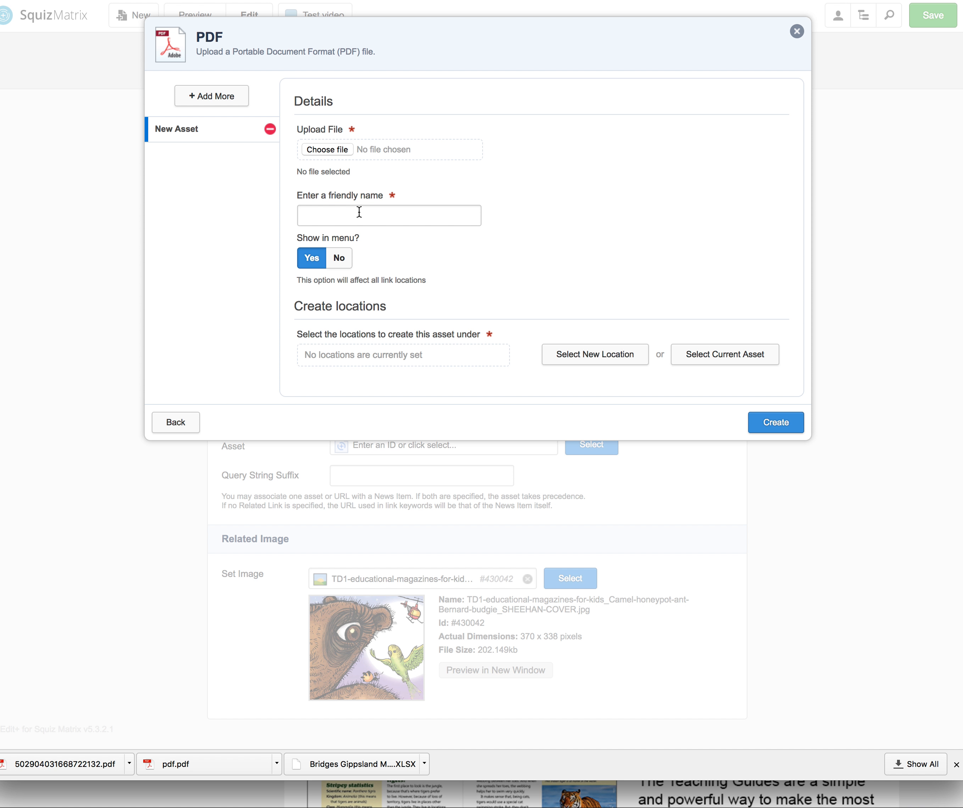
{"action": "left_click", "coordinate": [341, 259]}
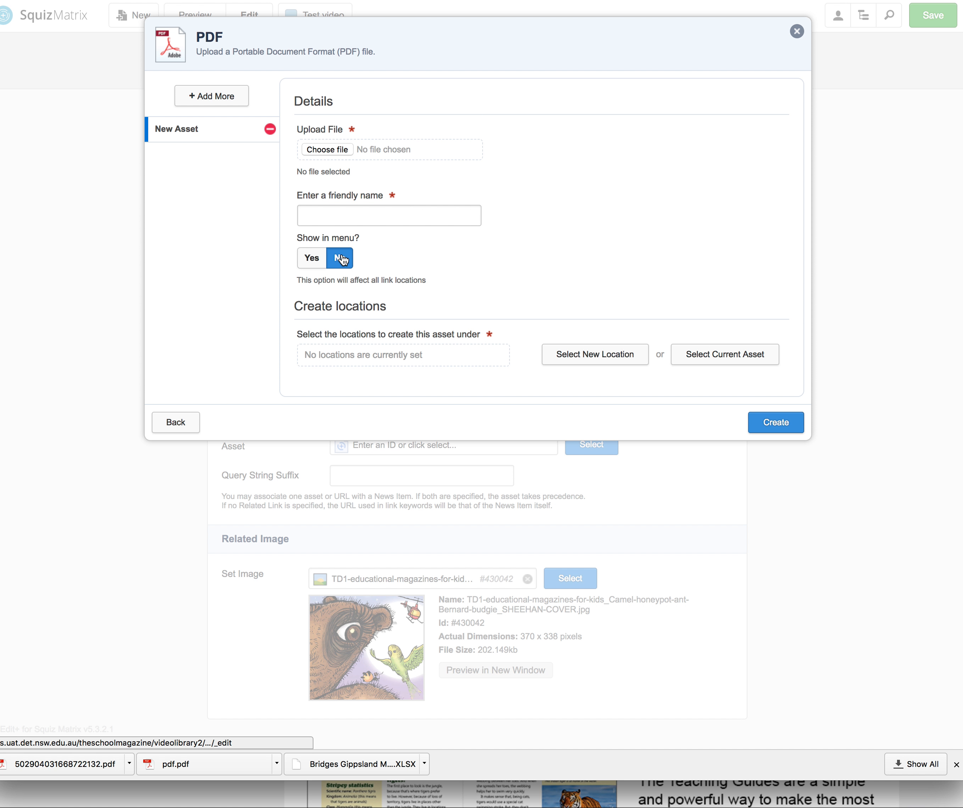
{"action": "left_click", "coordinate": [601, 356]}
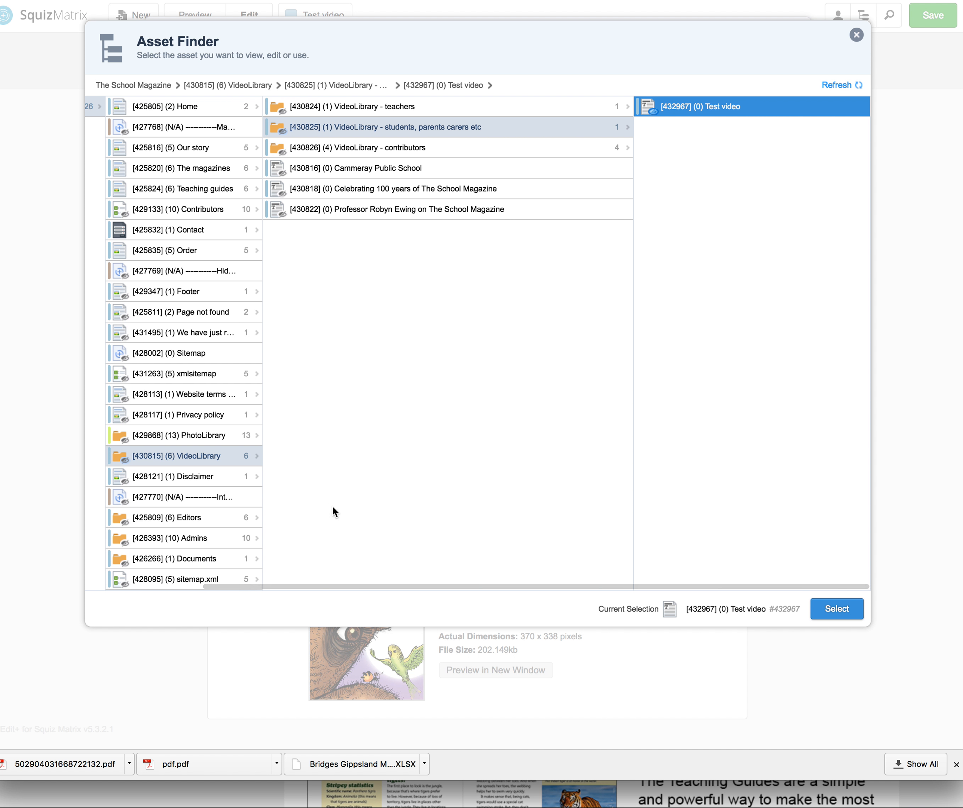
{"action": "scroll", "coordinate": [224, 516], "scroll_direction": "down", "scroll_amount": 2}
{"action": "left_click", "coordinate": [197, 518]}
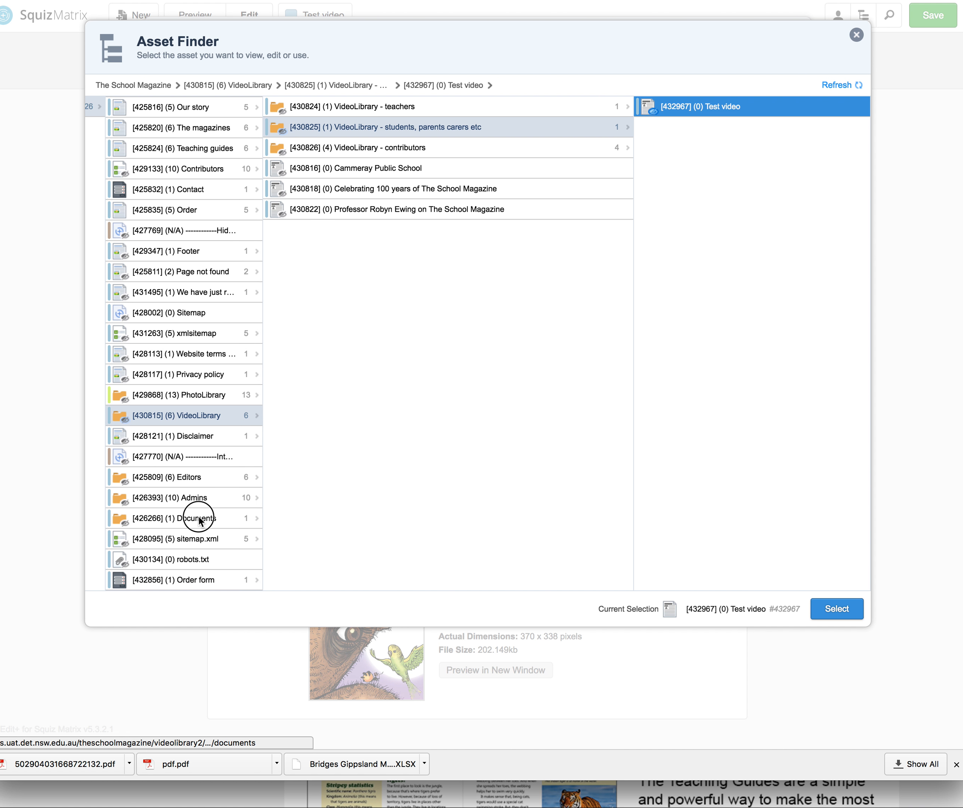
{"action": "left_click", "coordinate": [441, 105]}
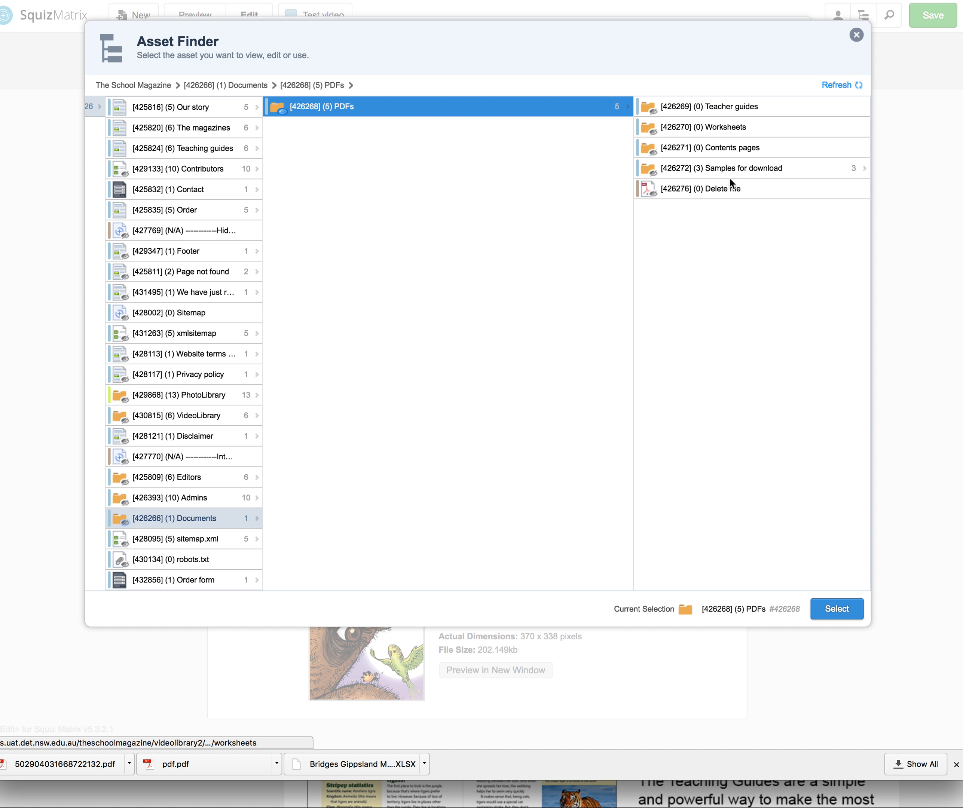
{"action": "left_click", "coordinate": [855, 35]}
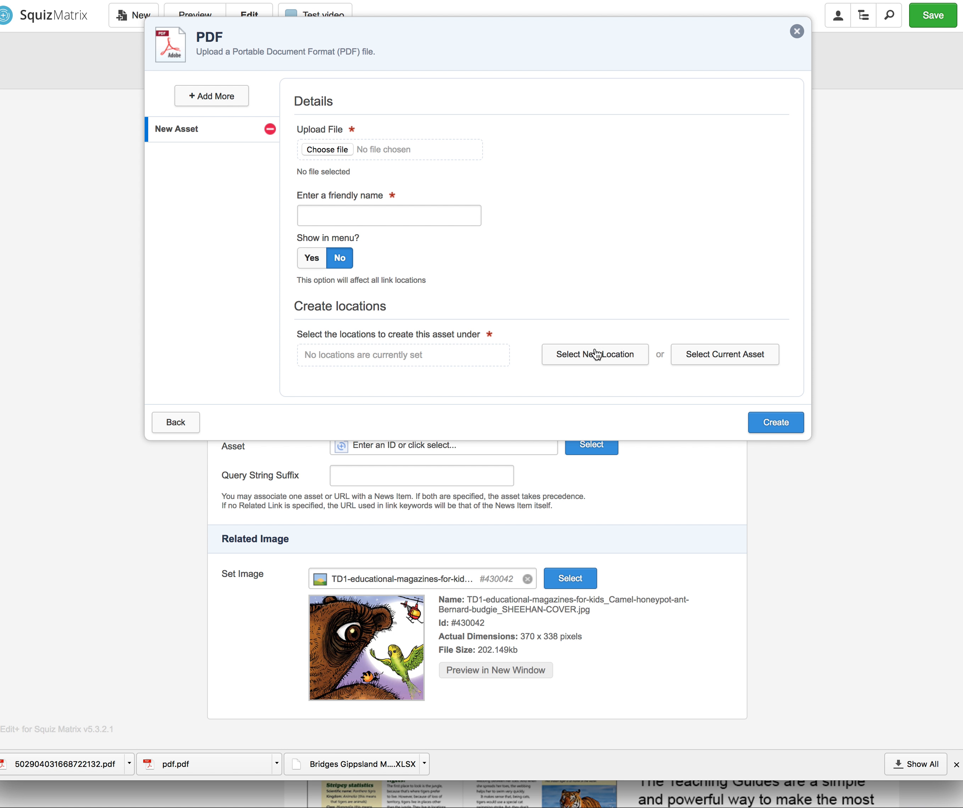
{"action": "left_click", "coordinate": [796, 31]}
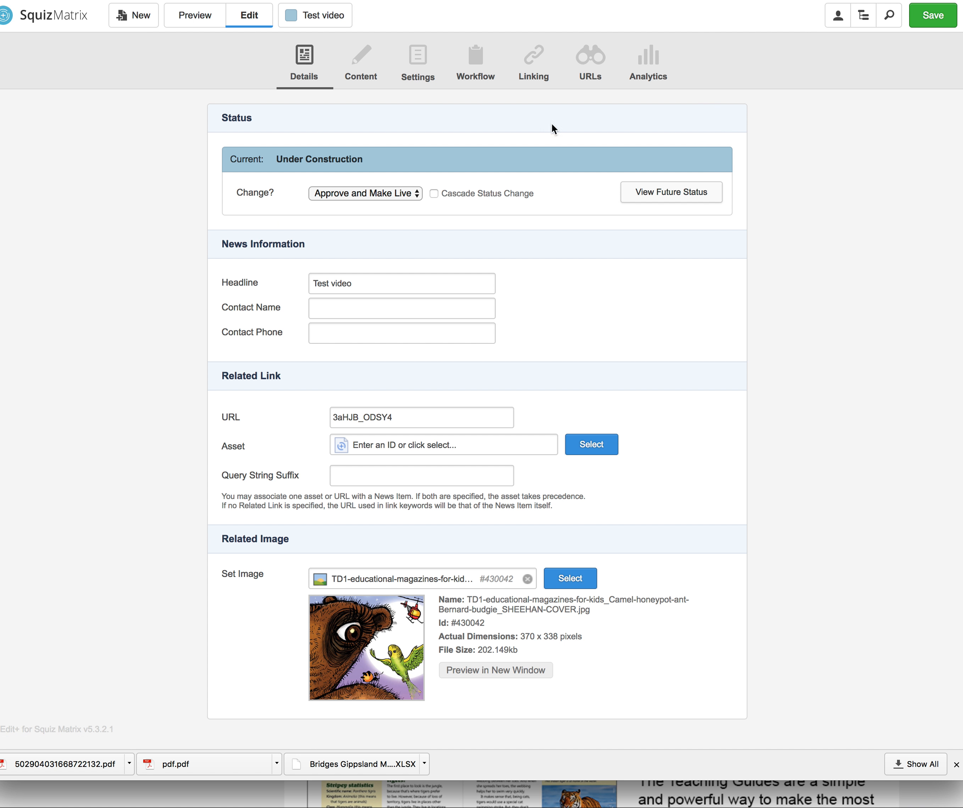
Start a new Image asset with Show in menu set to No and go through its name, alt text and caption fields.
{"action": "left_click", "coordinate": [147, 14]}
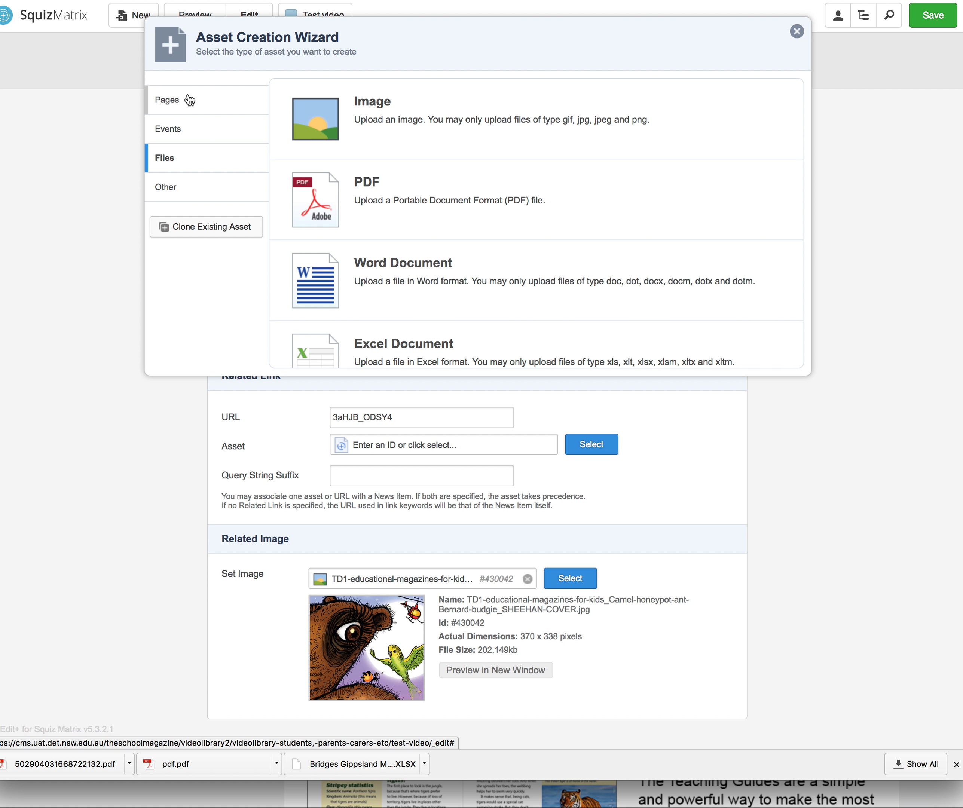
{"action": "left_click", "coordinate": [381, 118]}
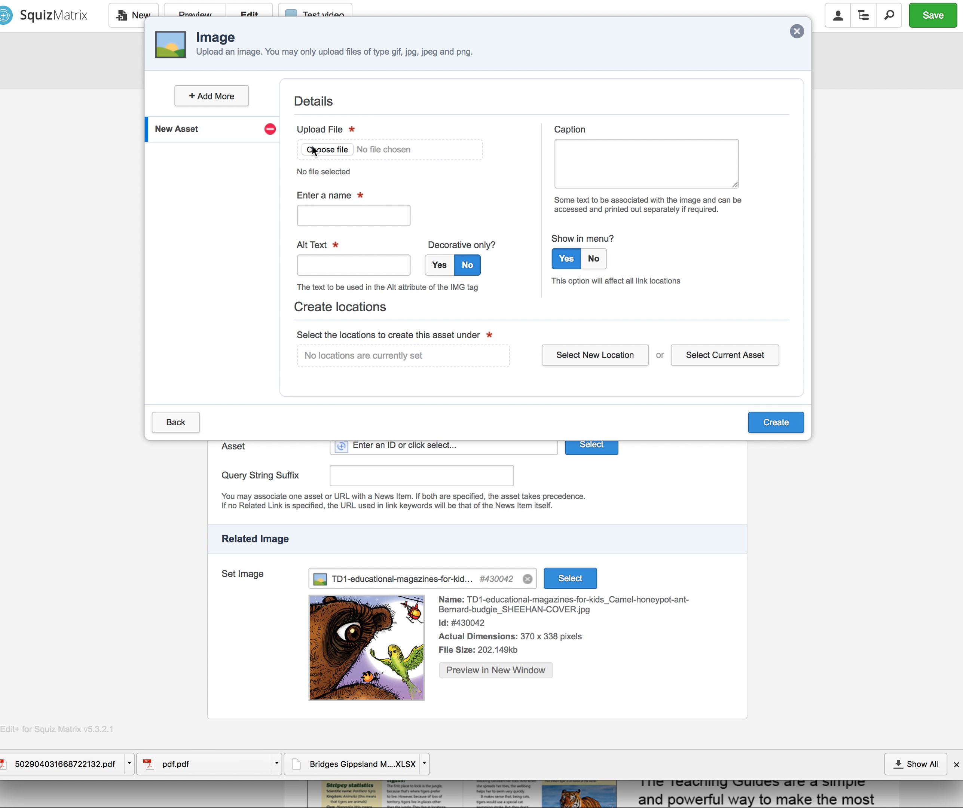
{"action": "key", "text": "super+Tab"}
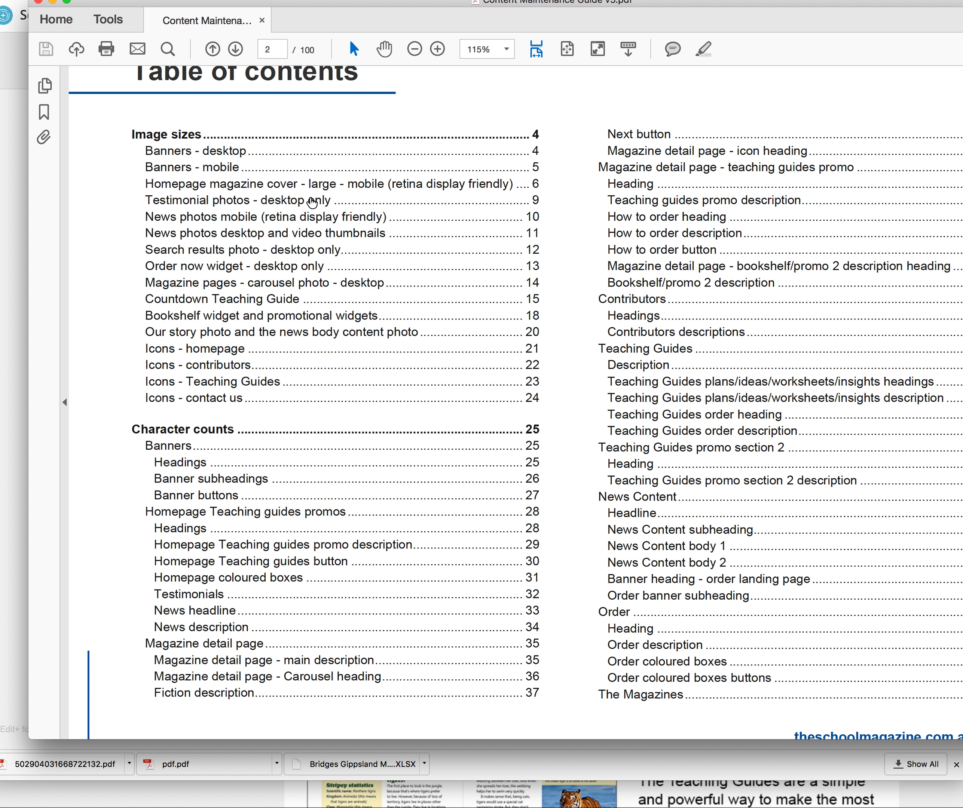
{"action": "key", "text": "super+Tab"}
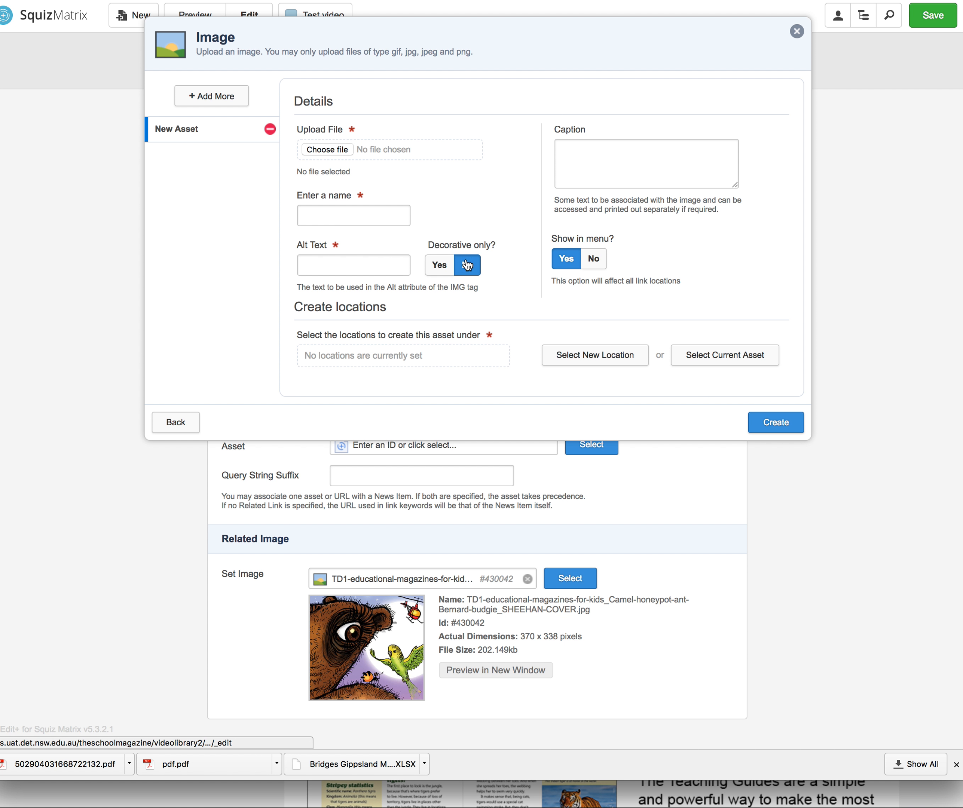
{"action": "left_click", "coordinate": [593, 259]}
{"action": "left_click", "coordinate": [364, 215]}
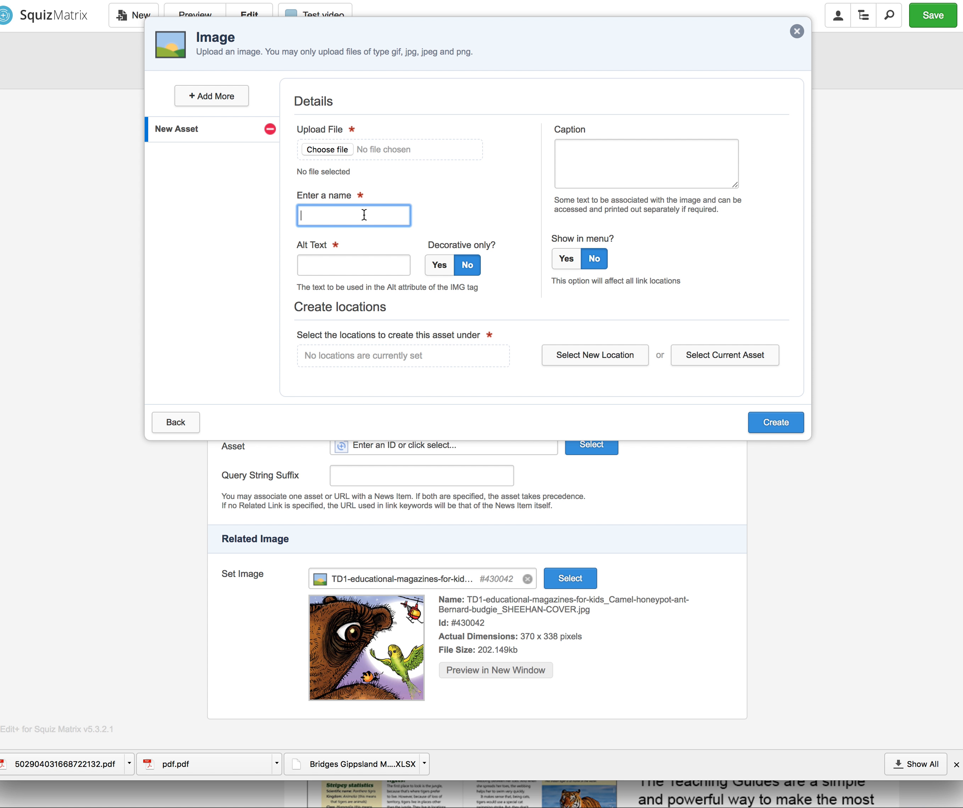
{"action": "left_click", "coordinate": [337, 263]}
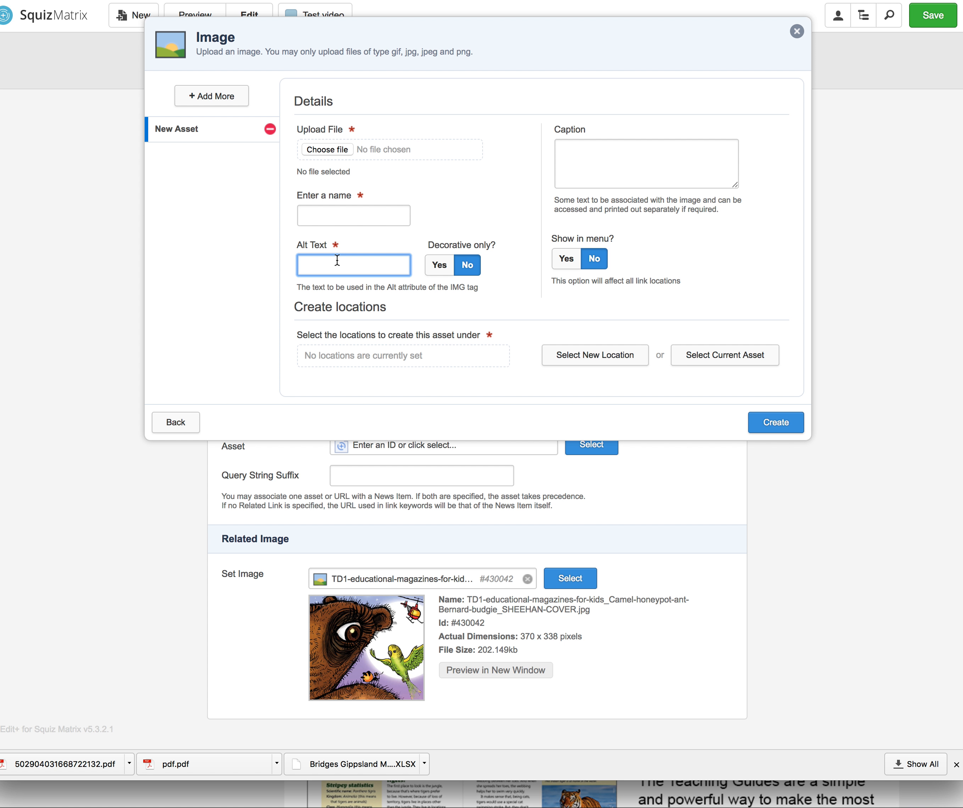
{"action": "left_click", "coordinate": [583, 170]}
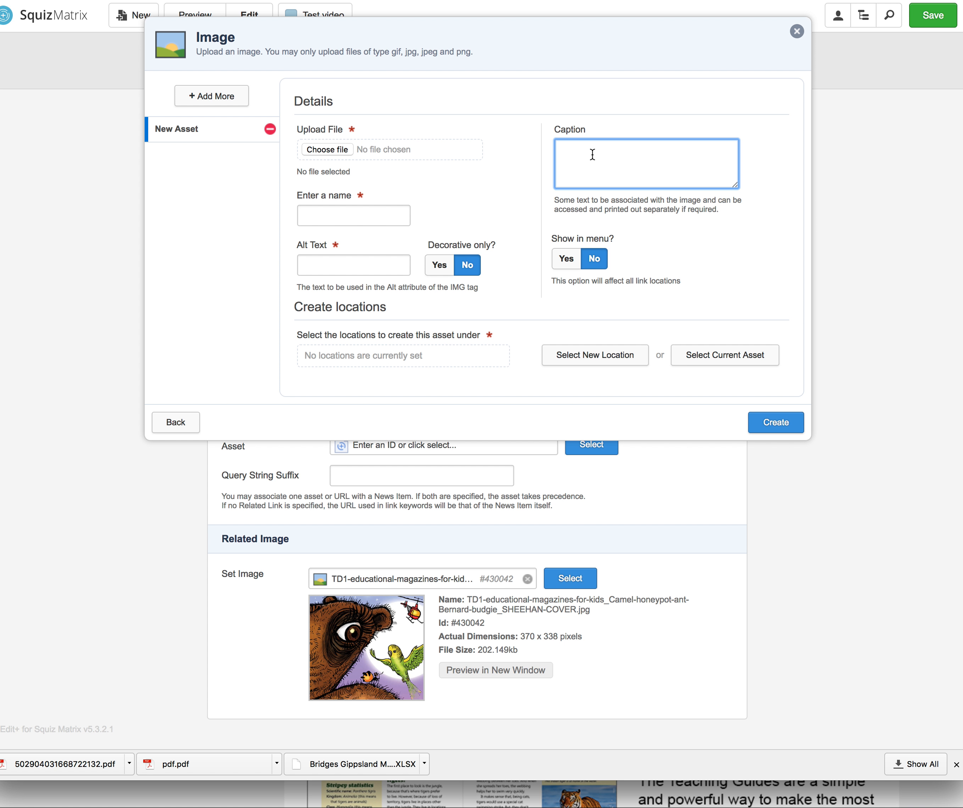
Switch to the Content Maintenance Guide PDF and examine the image sizes for the Our story photo and news body content photo.
{"action": "key", "text": "super+Tab"}
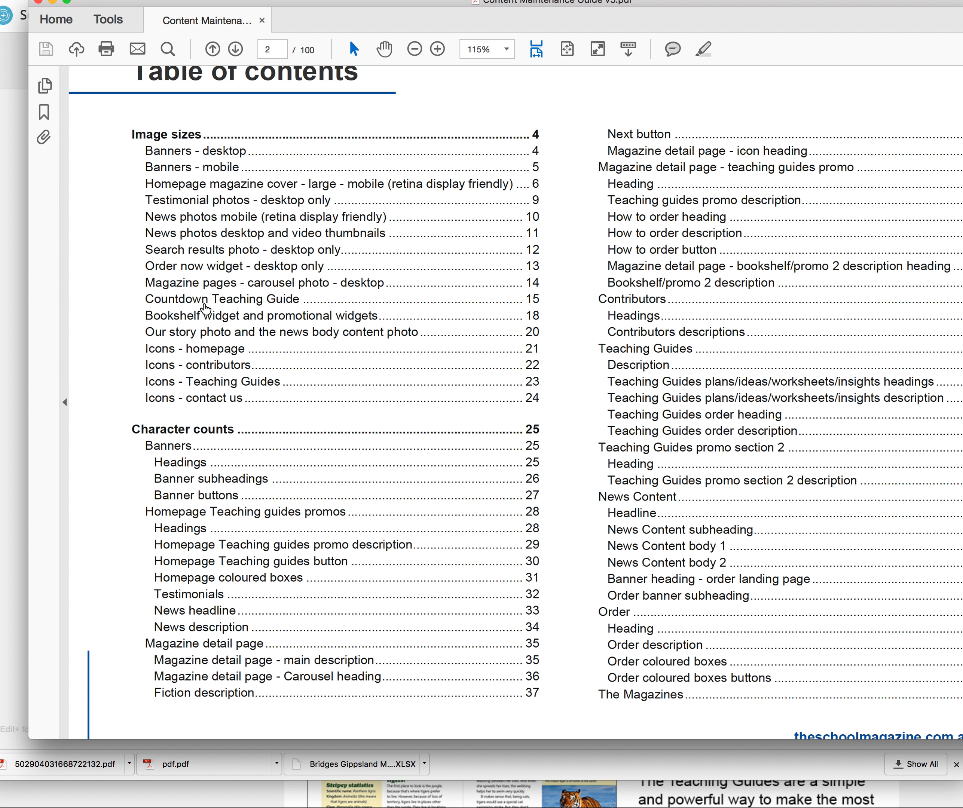
{"action": "left_click", "coordinate": [191, 334]}
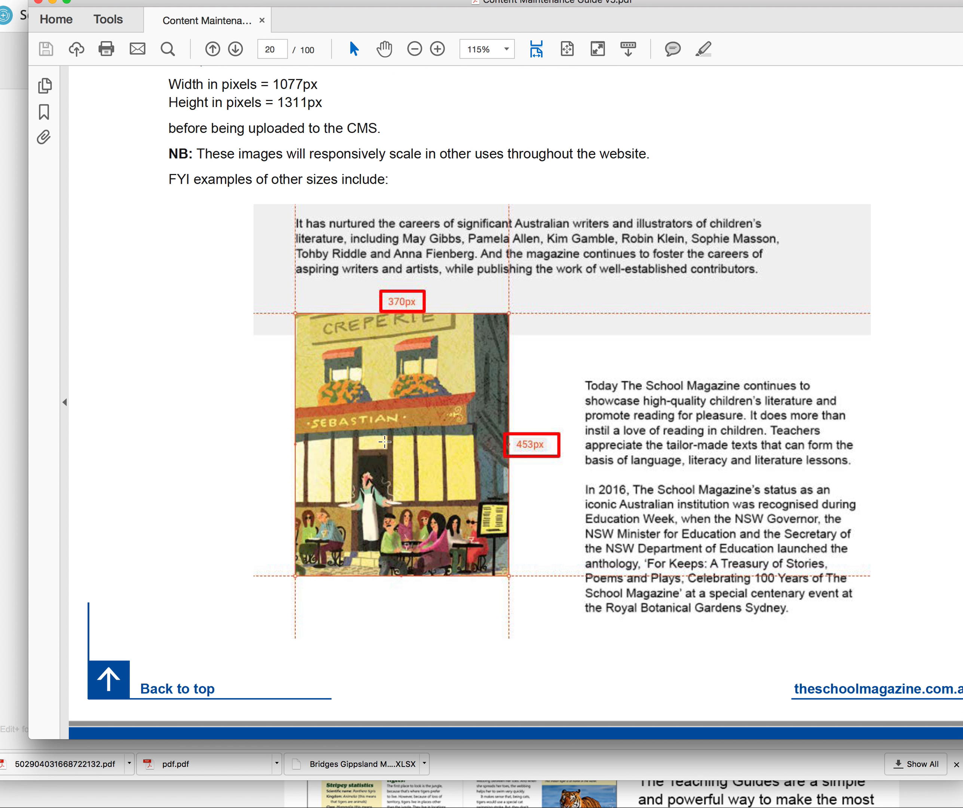
{"action": "scroll", "coordinate": [392, 442], "scroll_direction": "down", "scroll_amount": 1}
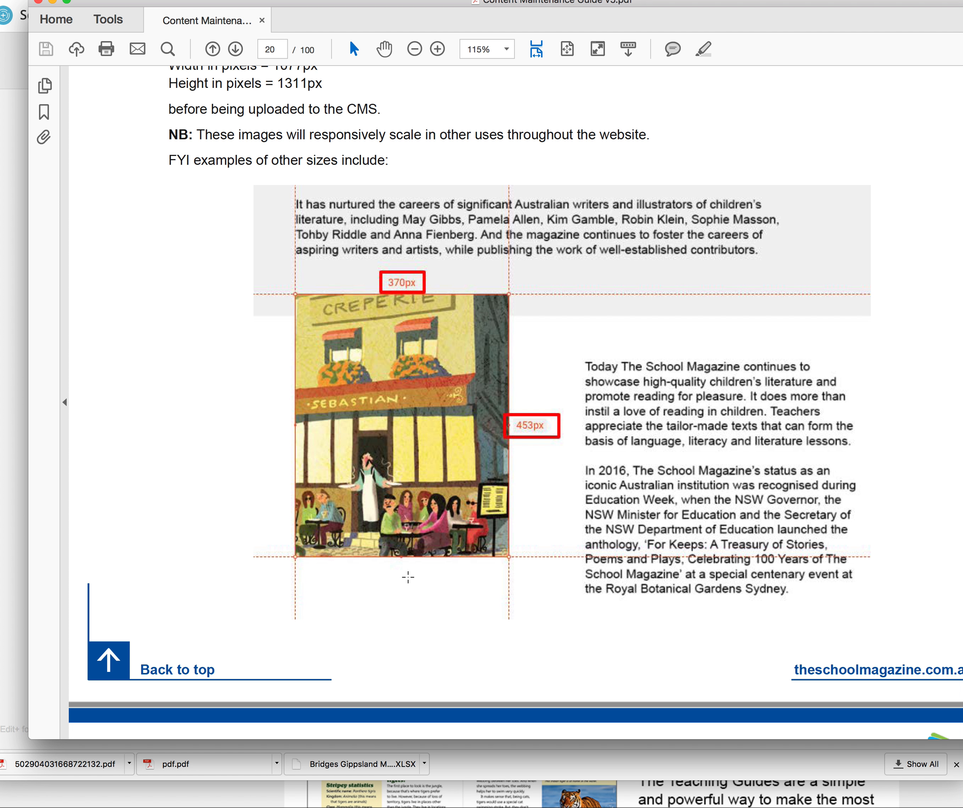
{"action": "key", "text": "super+Tab"}
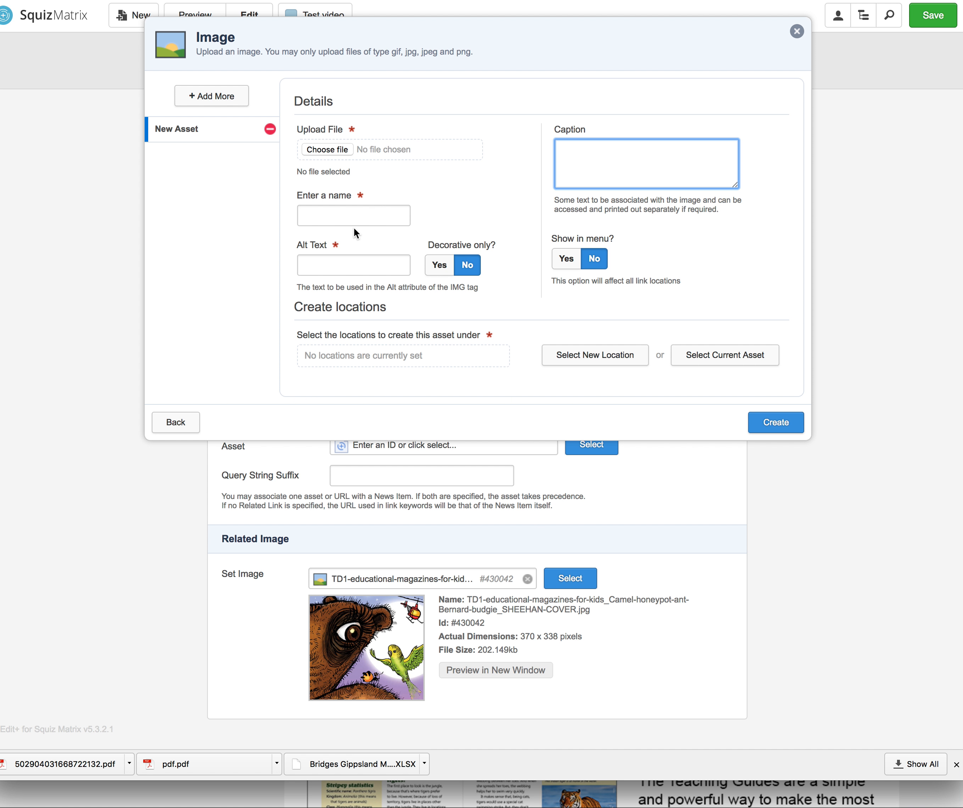
Browse to the PhotoLibrary folder for the image's create location and discard the new Image asset.
{"action": "left_click", "coordinate": [340, 211]}
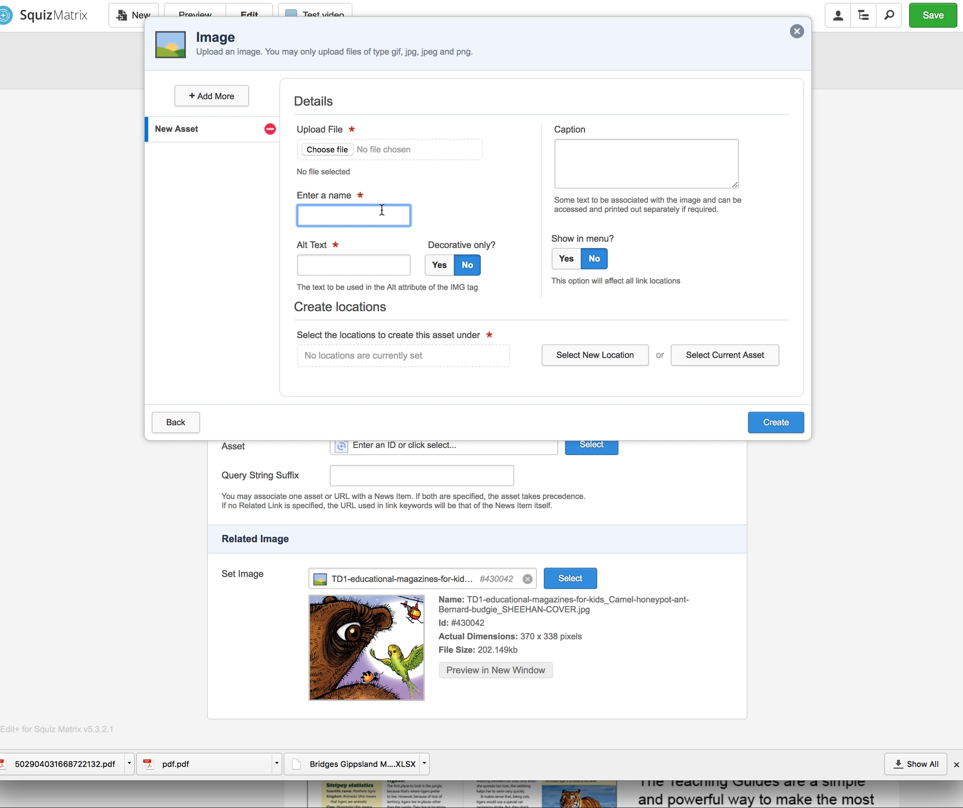
{"action": "left_click", "coordinate": [581, 356]}
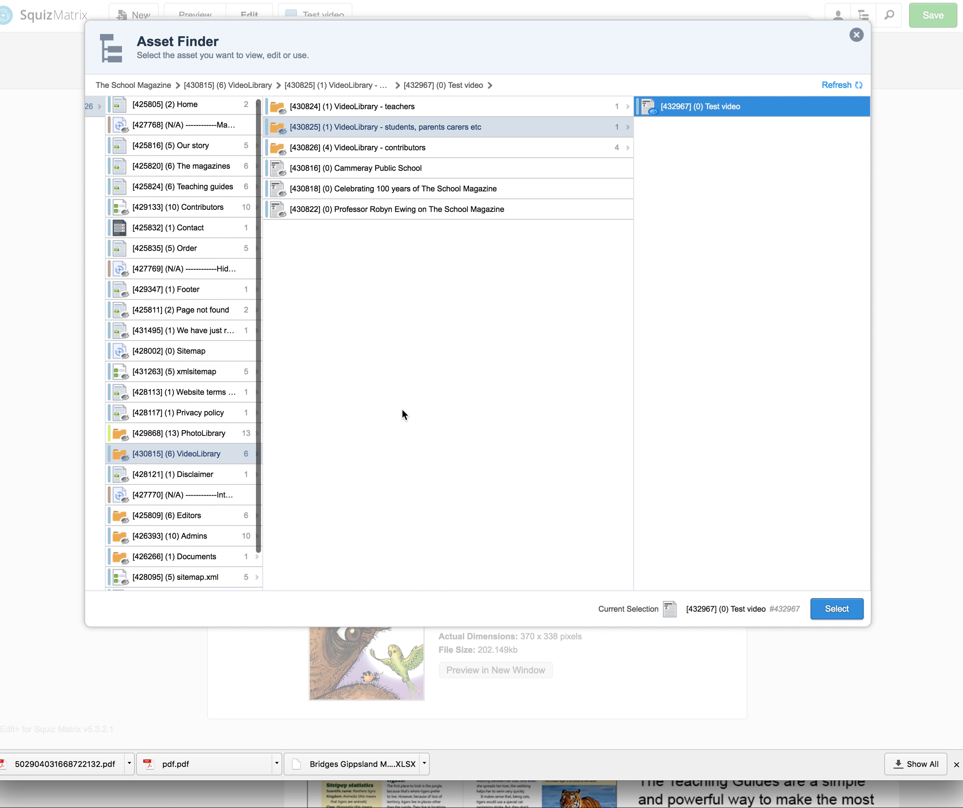
{"action": "scroll", "coordinate": [187, 423], "scroll_direction": "down", "scroll_amount": 2}
{"action": "left_click", "coordinate": [191, 396]}
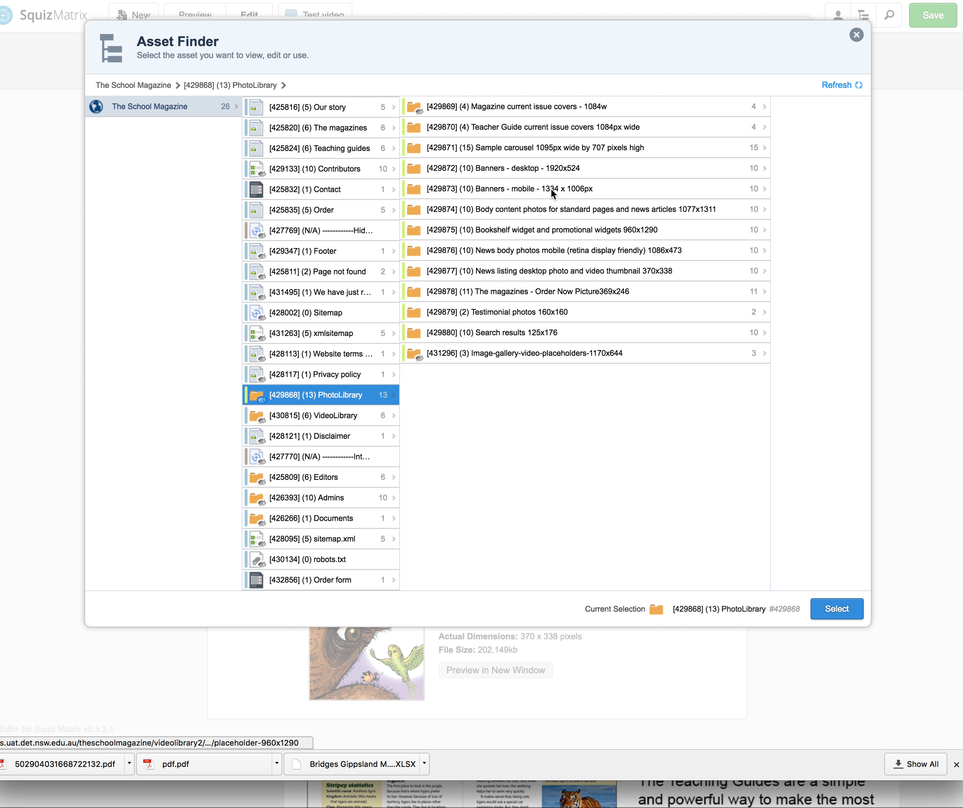
{"action": "left_click", "coordinate": [856, 35]}
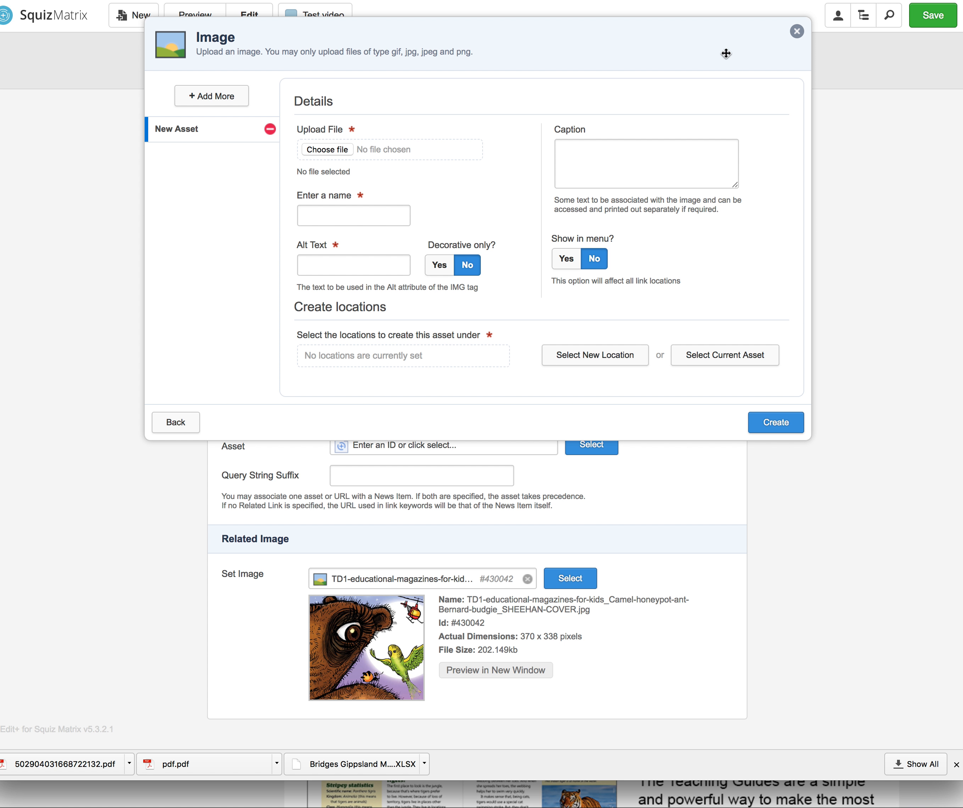
{"action": "left_click", "coordinate": [797, 32]}
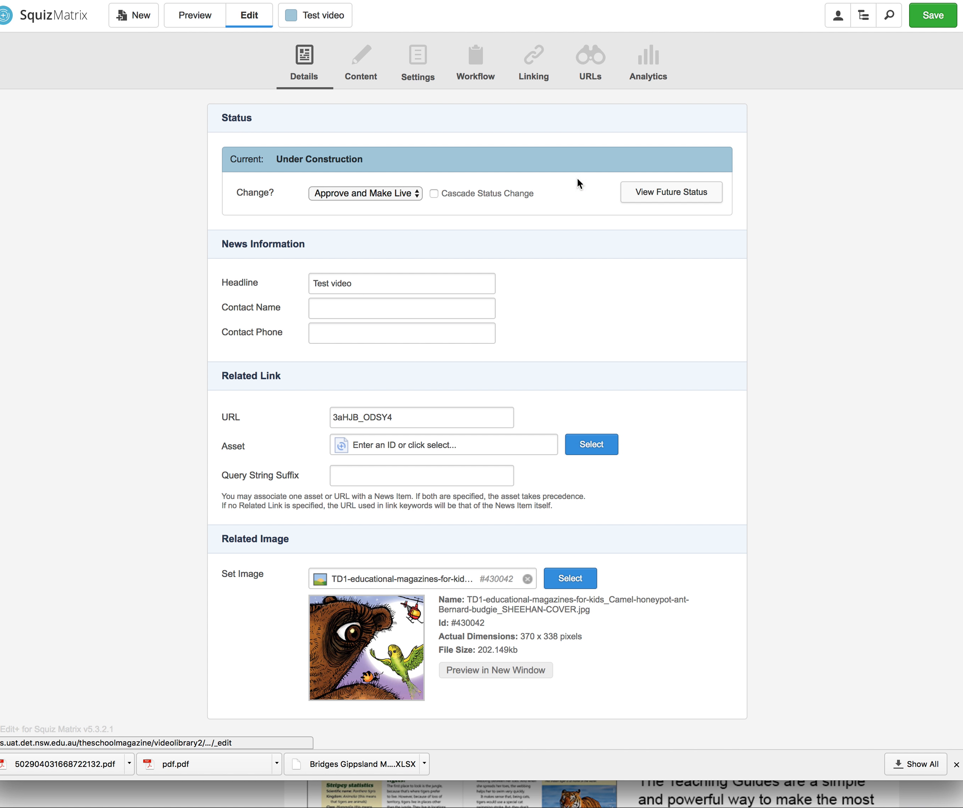
Start a new News Item asset named "News" with Show in menu set to No.
{"action": "left_click", "coordinate": [123, 24]}
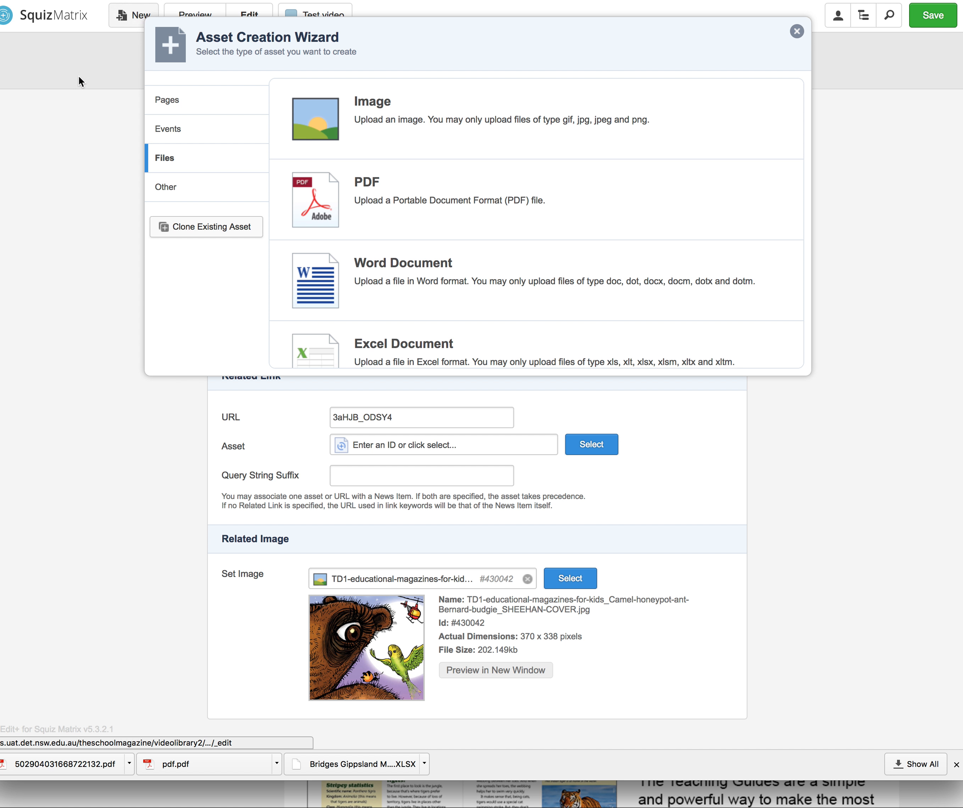
{"action": "left_click", "coordinate": [194, 98]}
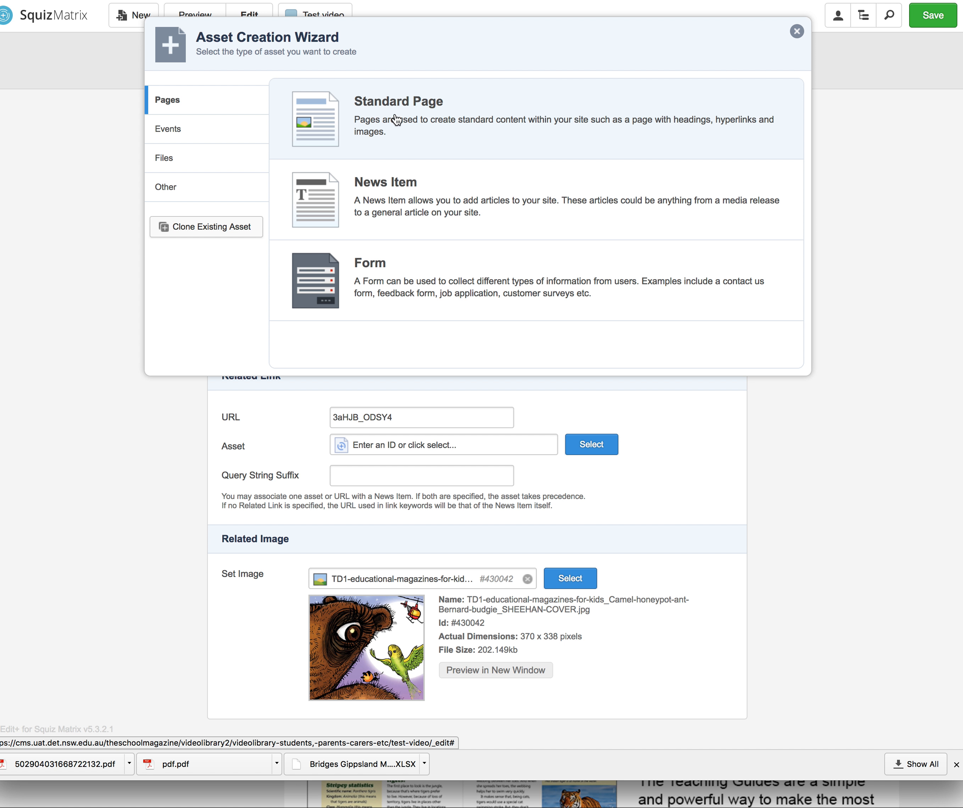
{"action": "left_click", "coordinate": [392, 190]}
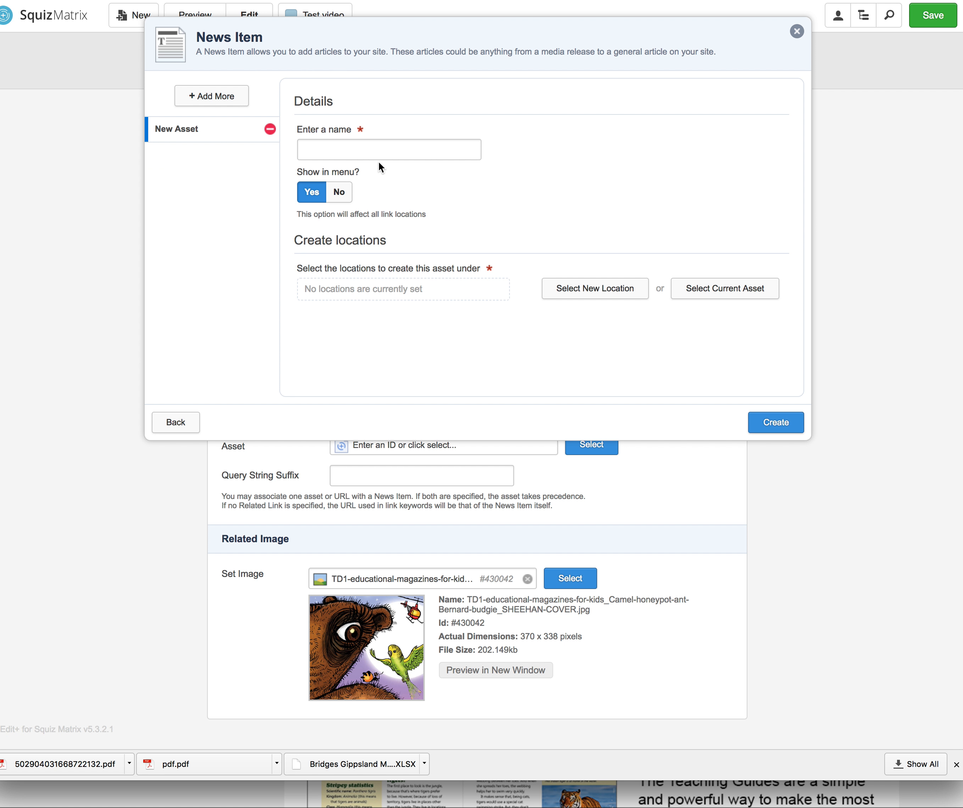
{"action": "left_click", "coordinate": [340, 192]}
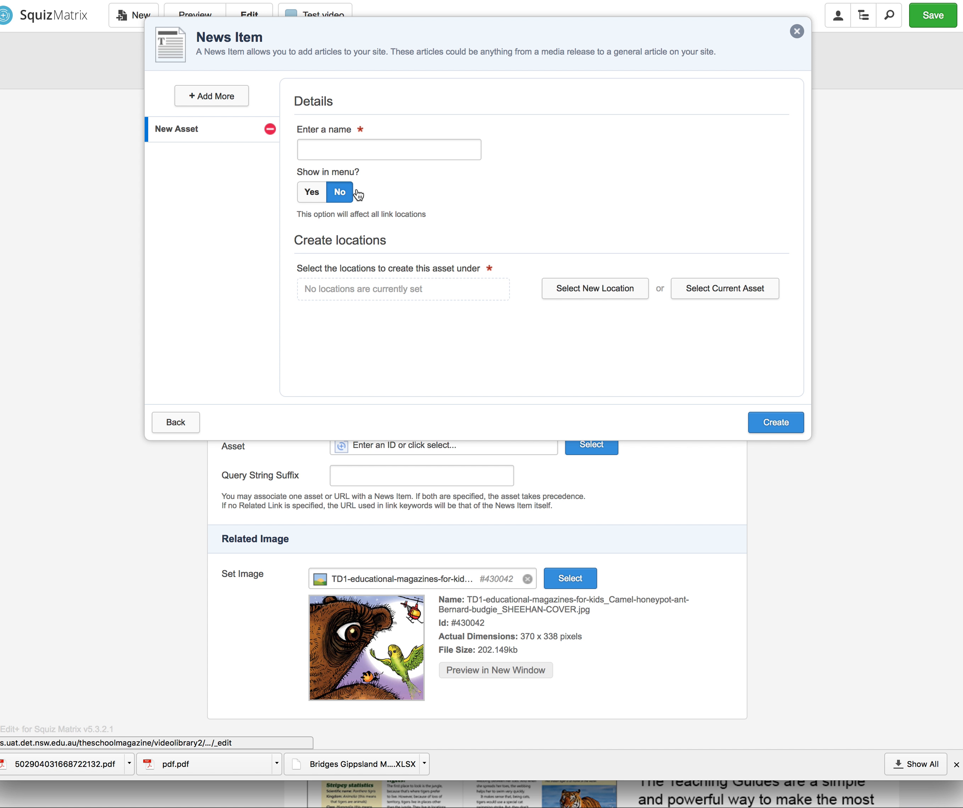
{"action": "left_click", "coordinate": [389, 147]}
{"action": "type", "text": "News"}
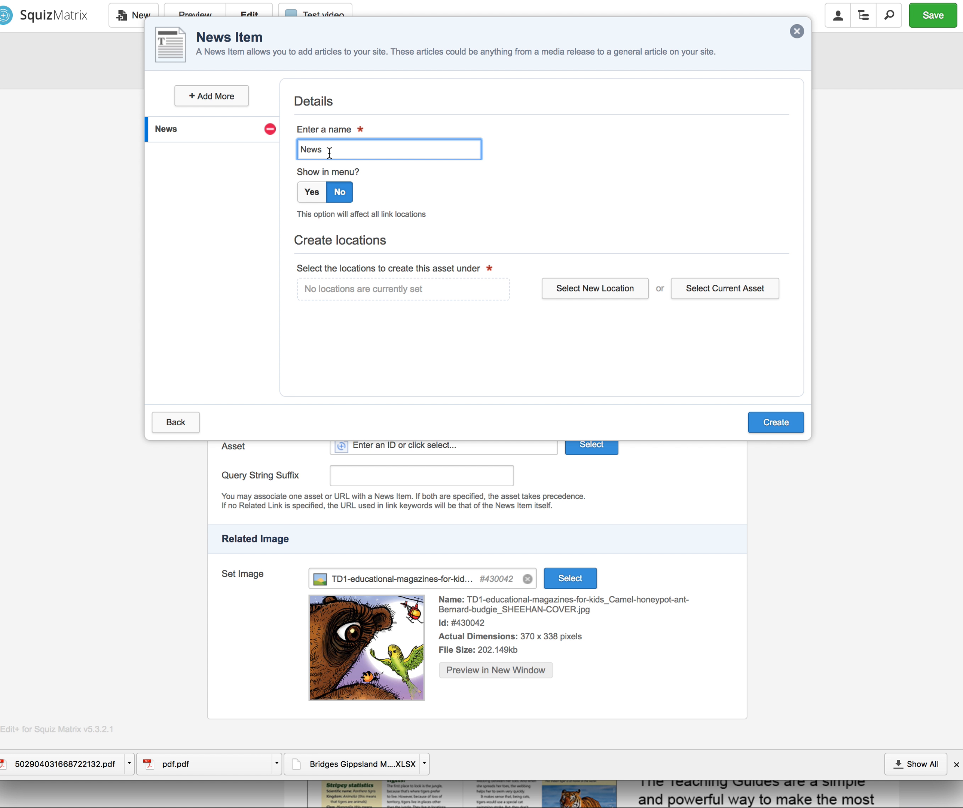
Browse to the VideoLibrary folder for the news item's create location and discard the new News Item asset.
{"action": "left_click", "coordinate": [556, 288]}
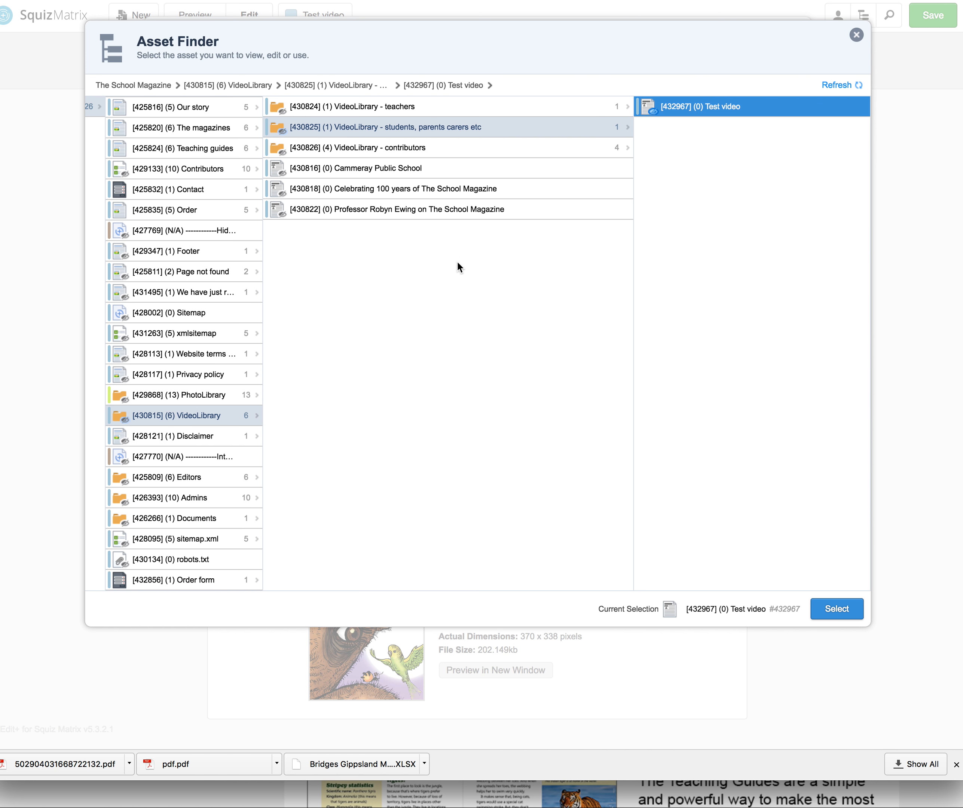
{"action": "left_click", "coordinate": [201, 416]}
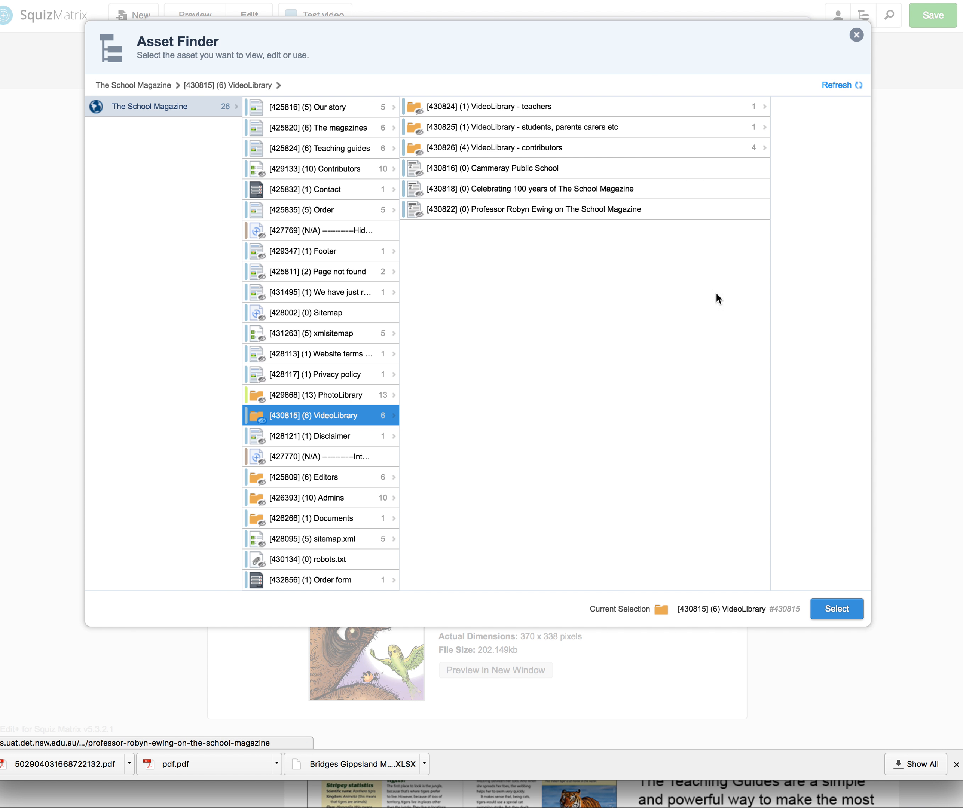
{"action": "left_click", "coordinate": [858, 36]}
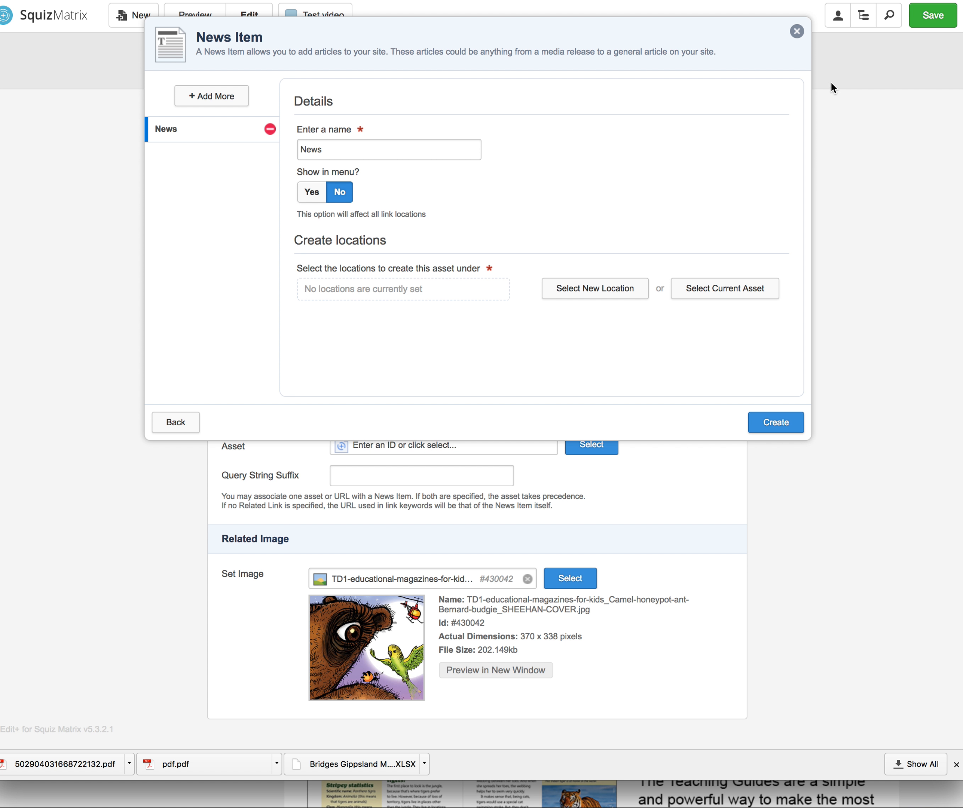
{"action": "left_click", "coordinate": [796, 32]}
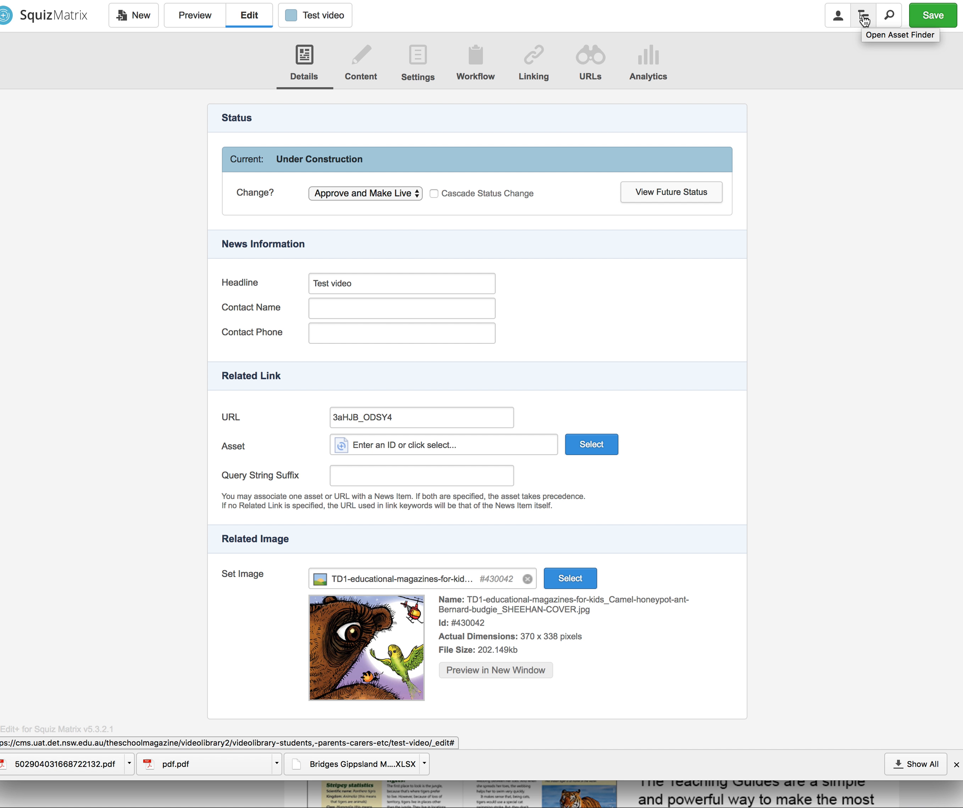
Look through the site's asset tree in the Asset Finder, including the PhotoLibrary and VideoLibrary folders, and close it.
{"action": "left_click", "coordinate": [864, 21]}
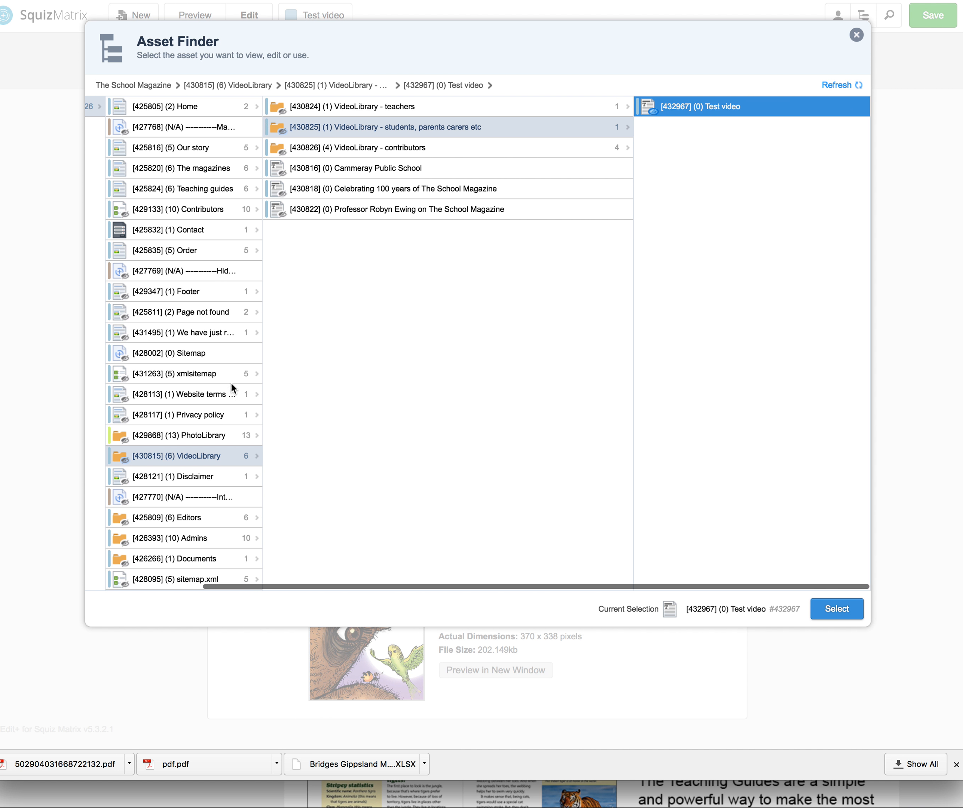
{"action": "scroll", "coordinate": [263, 125], "scroll_direction": "down", "scroll_amount": 2}
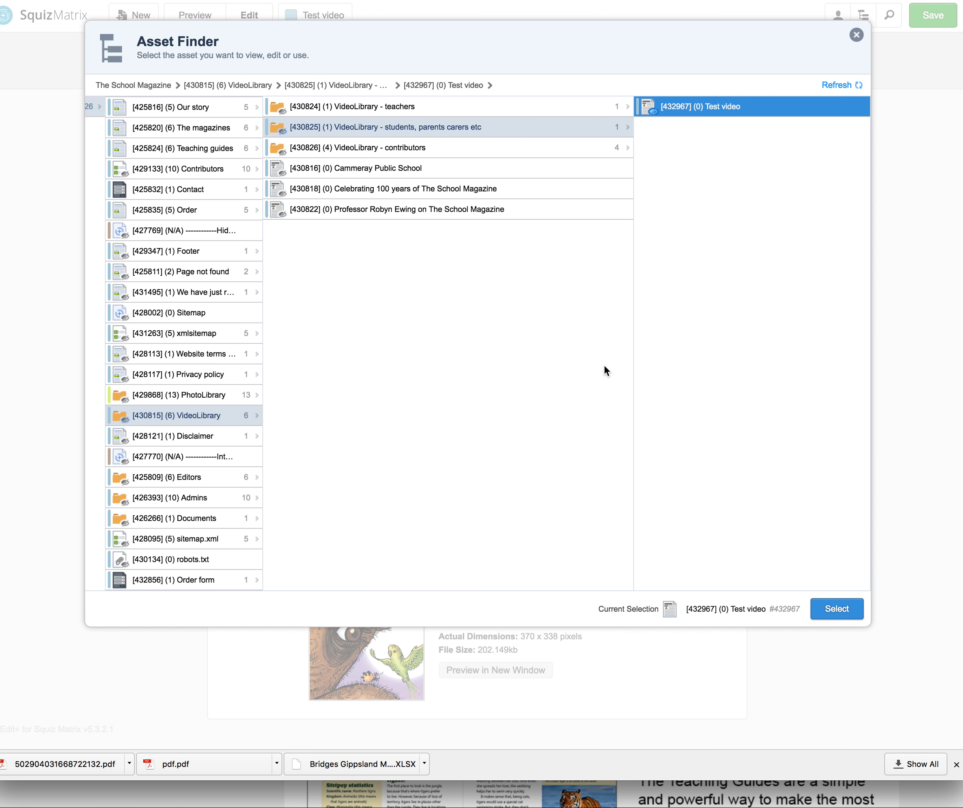
{"action": "left_click", "coordinate": [856, 39]}
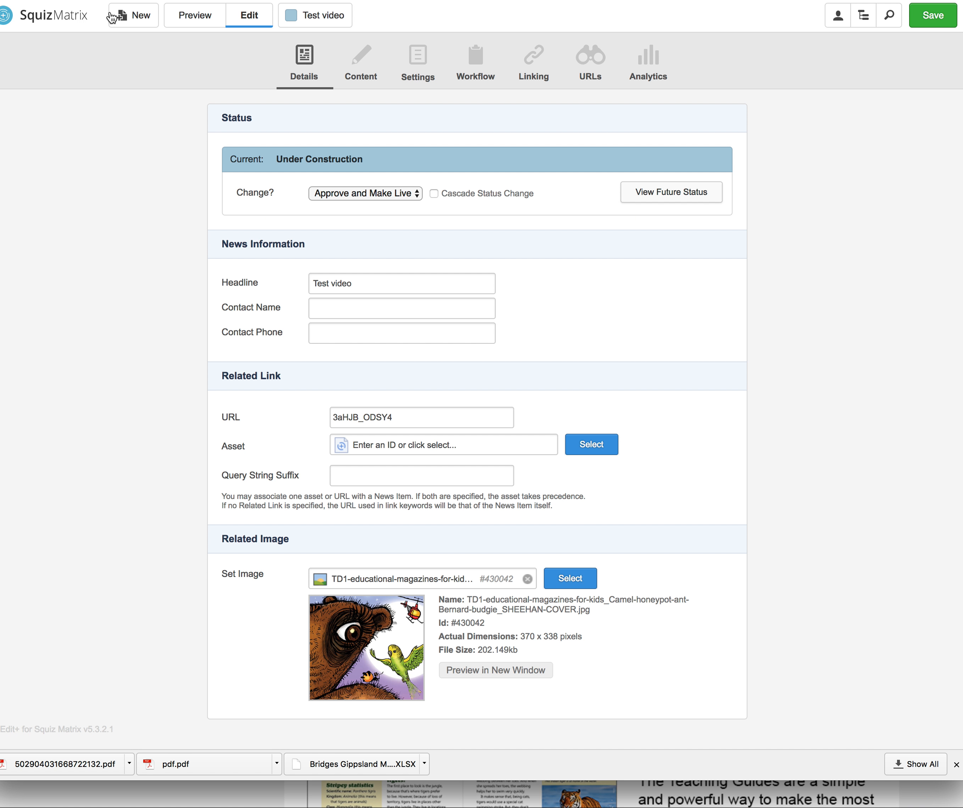
Start the Asset Creation Wizard and examine the available file asset types, from Image and PDF to PowerPoint Document.
{"action": "left_click", "coordinate": [135, 14]}
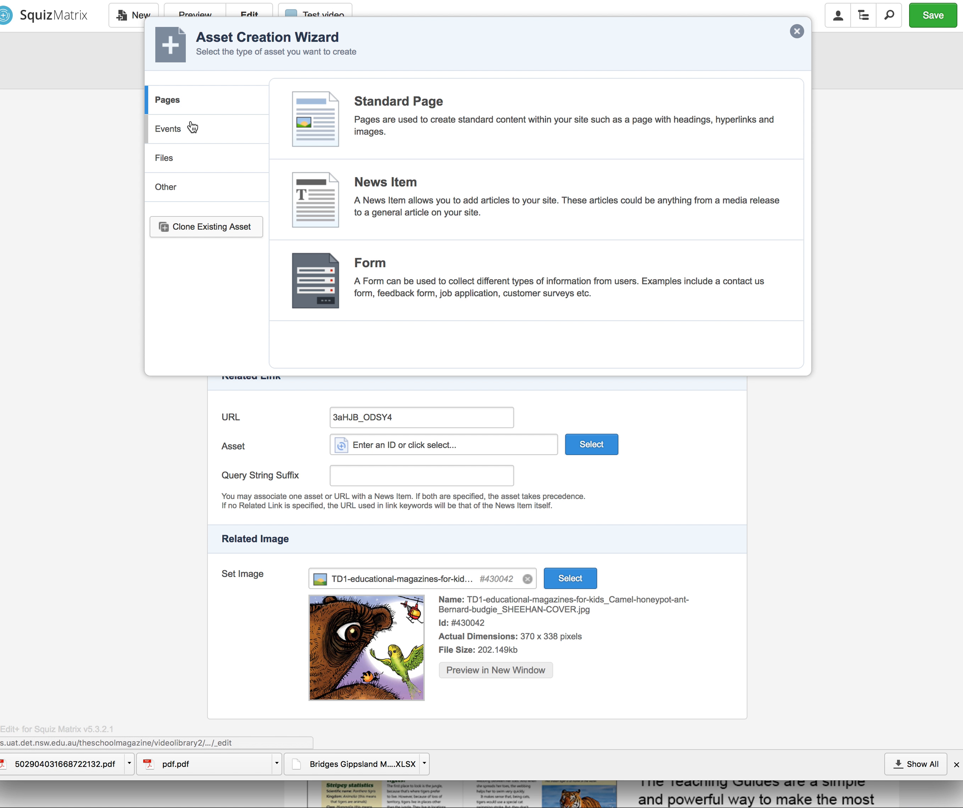
{"action": "left_click", "coordinate": [188, 167]}
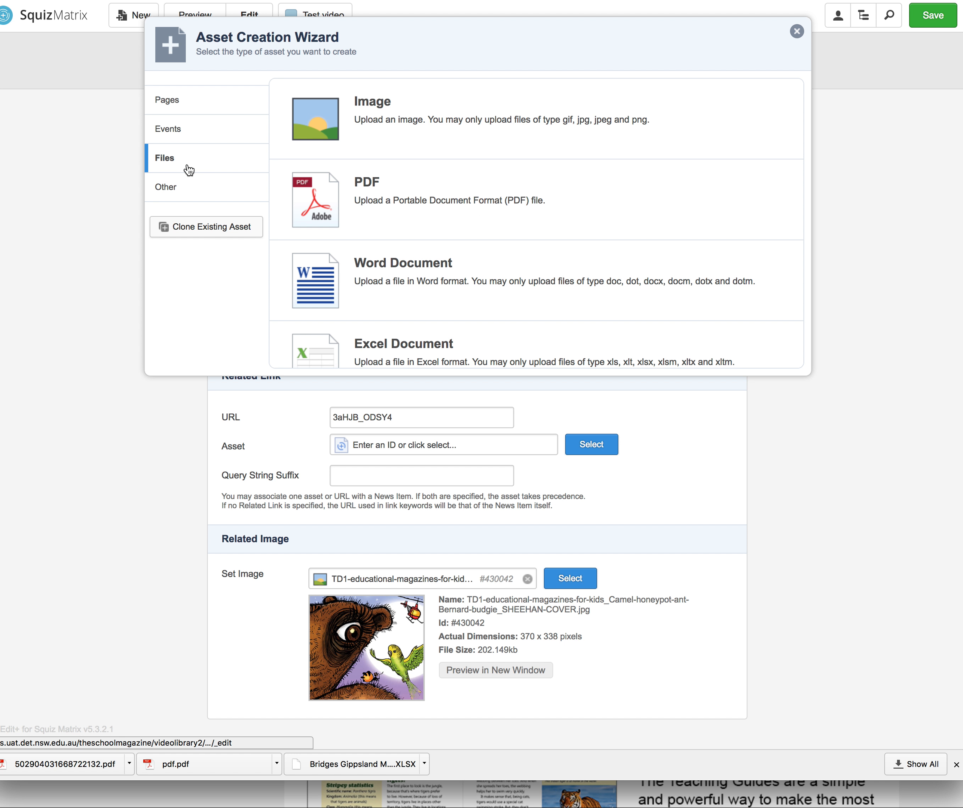
{"action": "scroll", "coordinate": [371, 180], "scroll_direction": "down", "scroll_amount": 3}
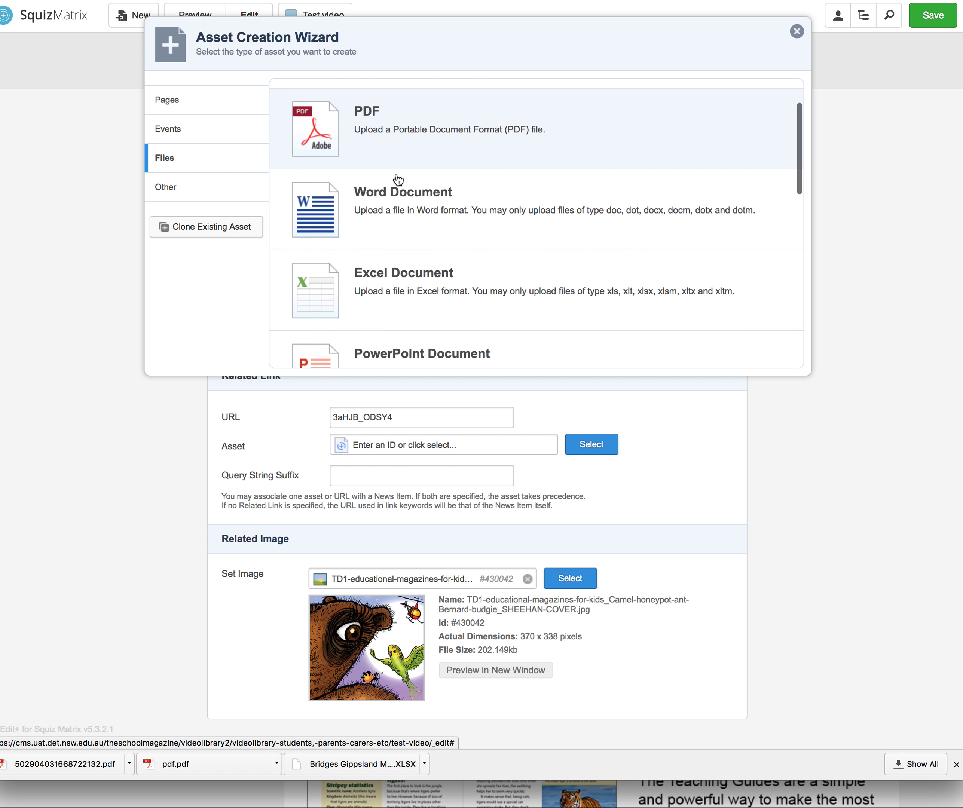
{"action": "scroll", "coordinate": [397, 179], "scroll_direction": "up", "scroll_amount": 3}
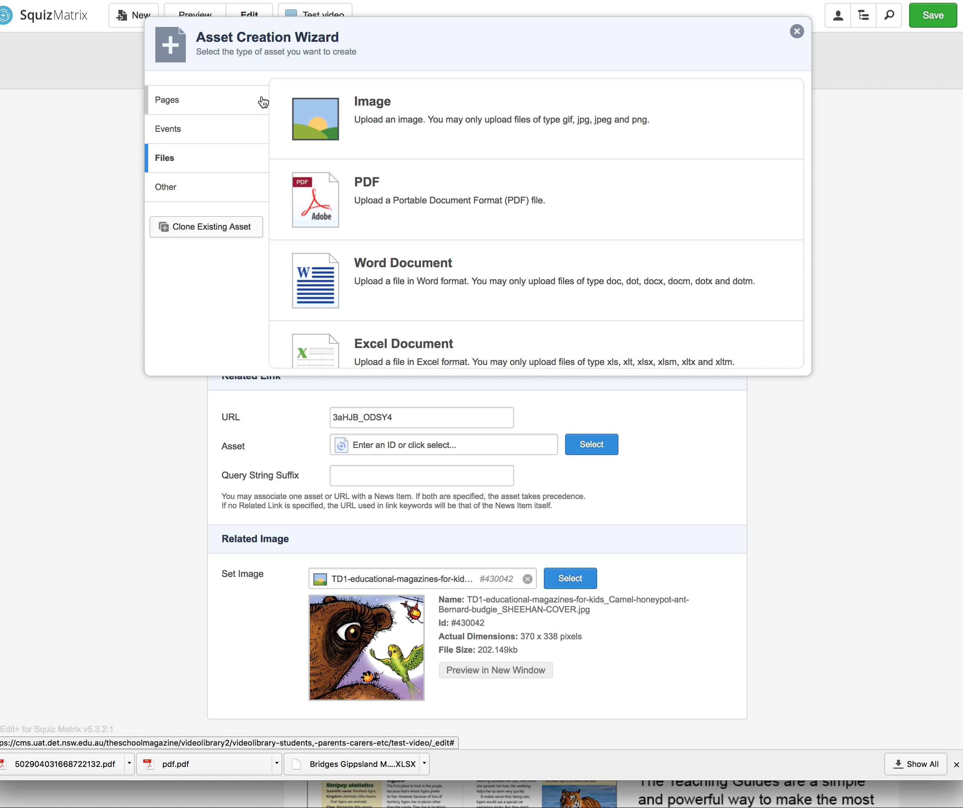
{"action": "scroll", "coordinate": [381, 199], "scroll_direction": "down", "scroll_amount": 2}
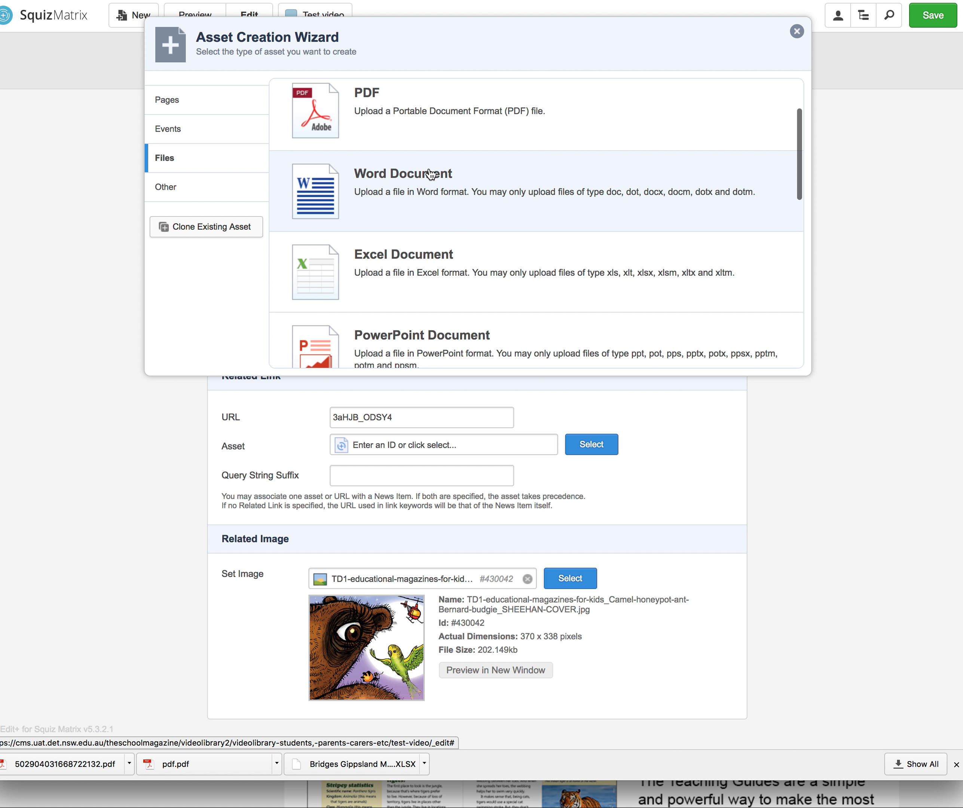
{"action": "scroll", "coordinate": [419, 176], "scroll_direction": "down", "scroll_amount": 1}
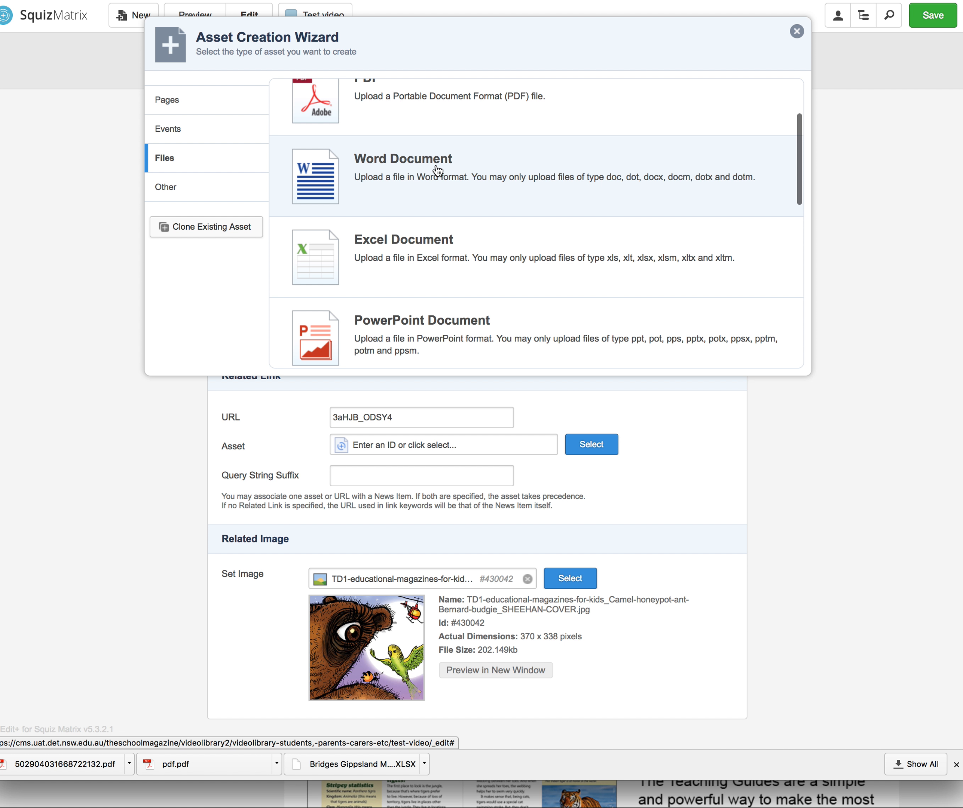
{"action": "scroll", "coordinate": [437, 171], "scroll_direction": "down", "scroll_amount": 1}
{"action": "scroll", "coordinate": [409, 242], "scroll_direction": "up", "scroll_amount": 3}
{"action": "scroll", "coordinate": [409, 243], "scroll_direction": "down", "scroll_amount": 2}
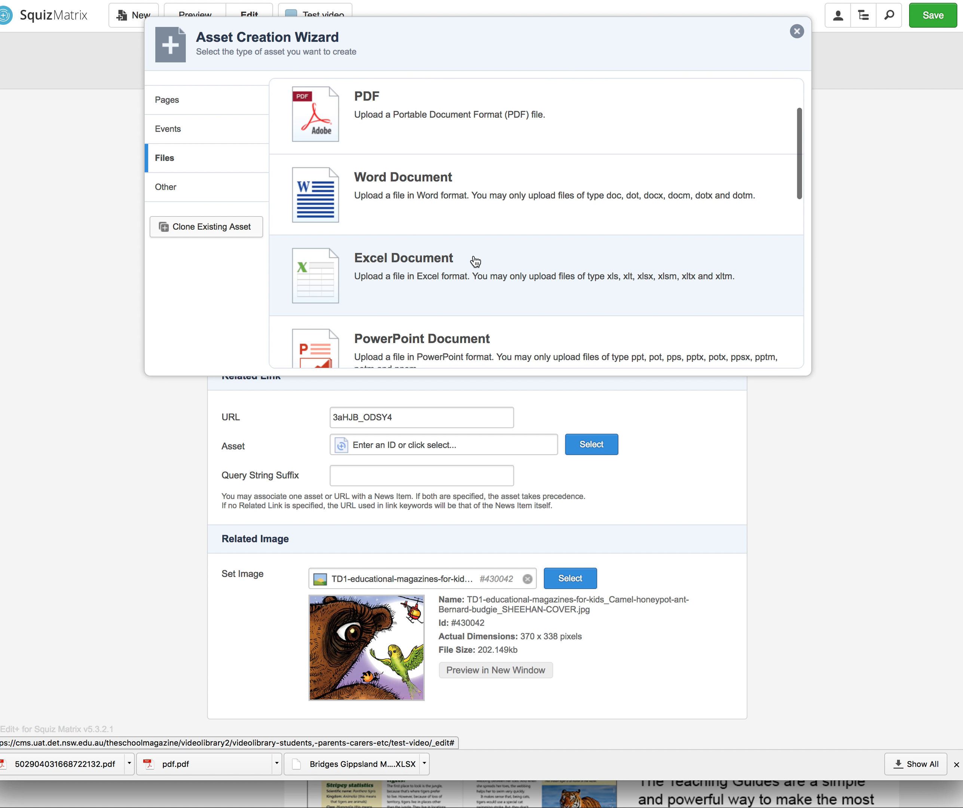
{"action": "scroll", "coordinate": [475, 262], "scroll_direction": "up", "scroll_amount": 2}
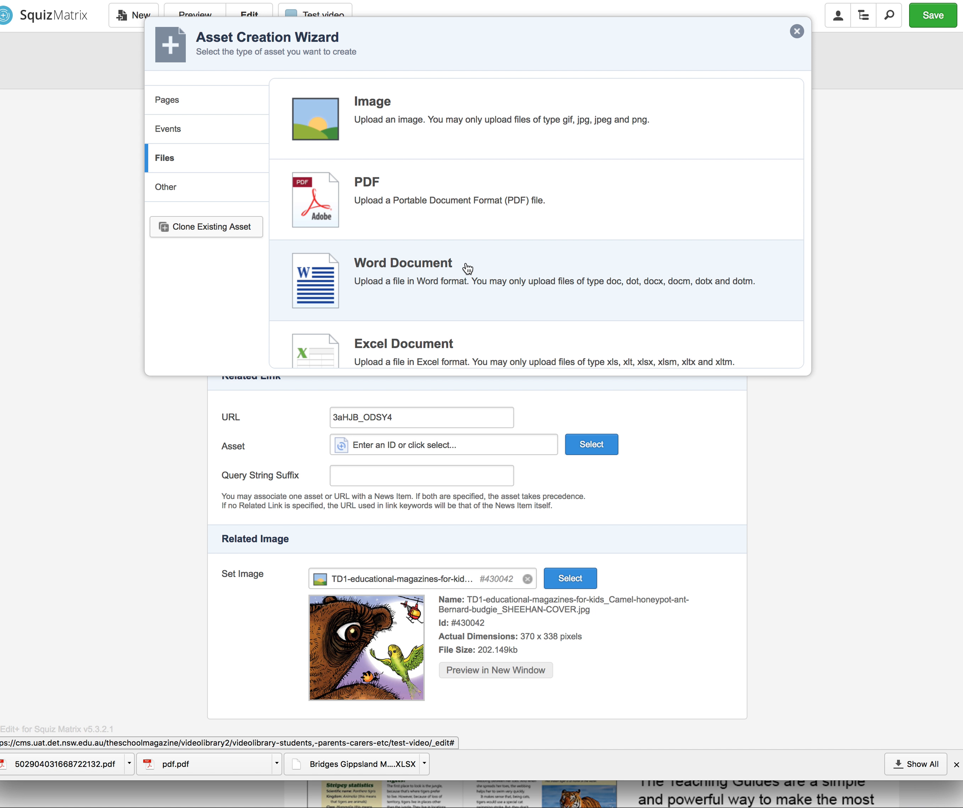